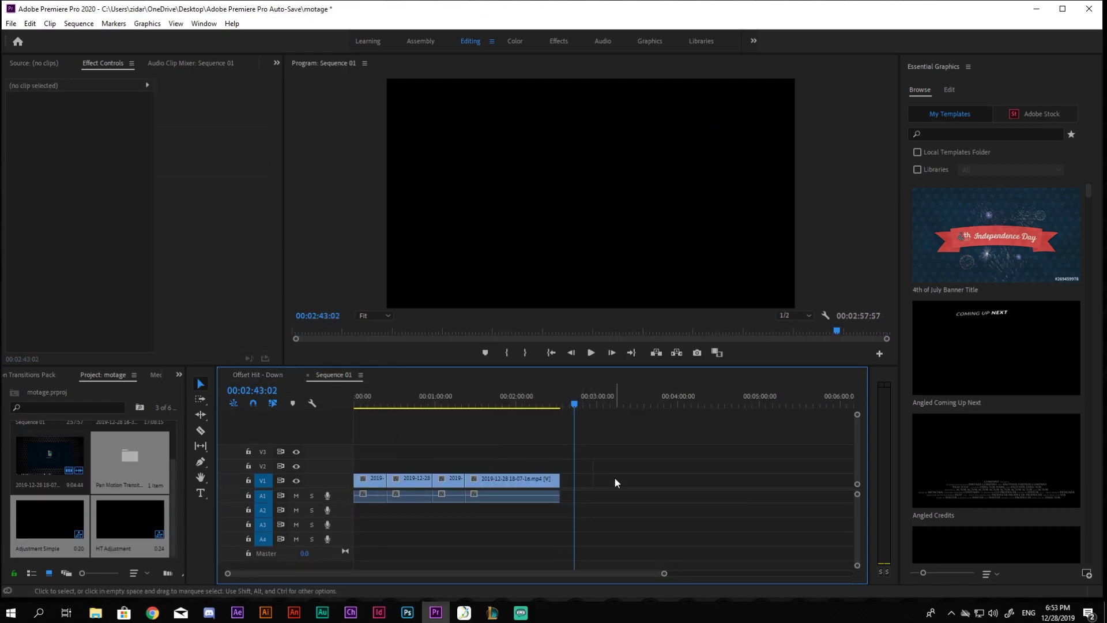
Try moving the transition adjustment layers onto the tracks above the last gameplay clip, and undo the latest edits
left_click_drag(665, 574, 482, 574)
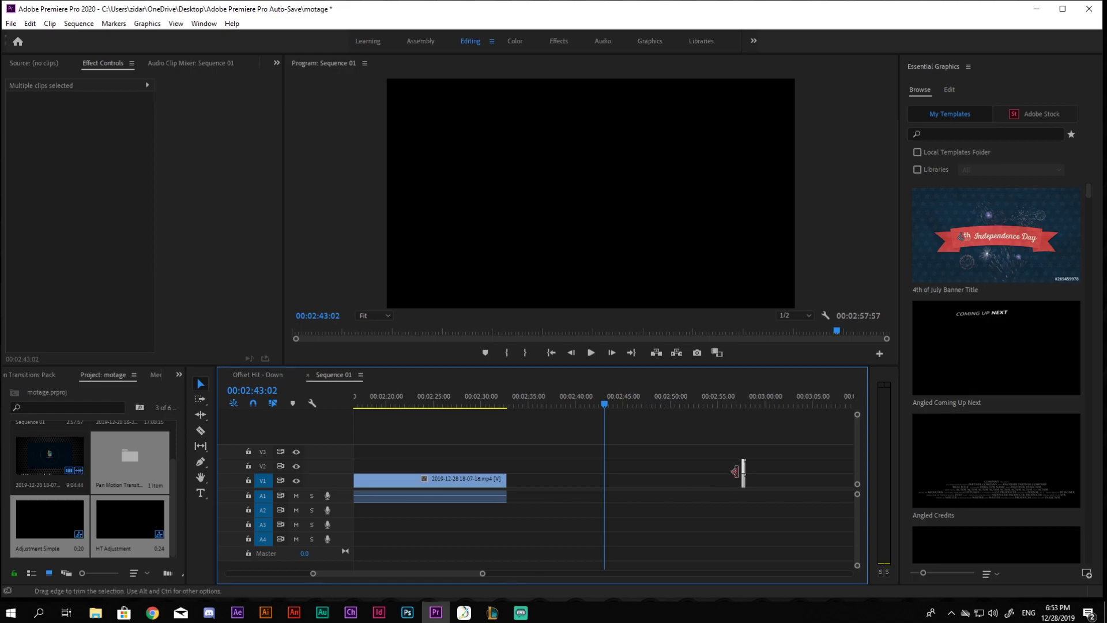
left_click_drag(418, 466, 395, 452)
left_click_drag(438, 574, 500, 573)
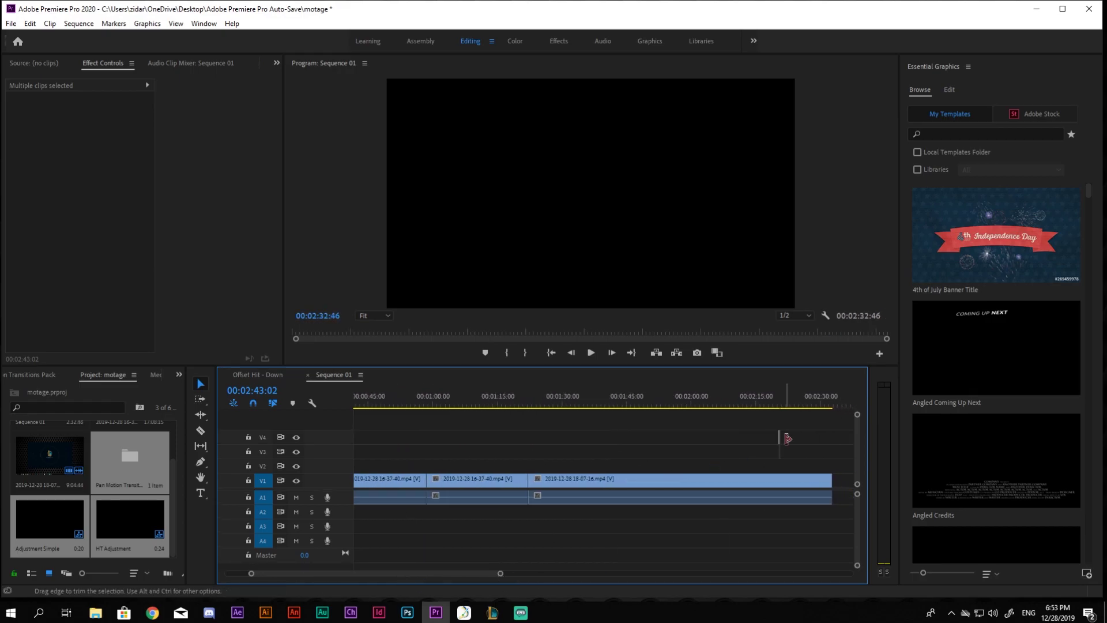
left_click_drag(779, 444, 737, 464)
key("ctrl+z")
key("ctrl+z")
key("ctrl+z")
key("ctrl+z")
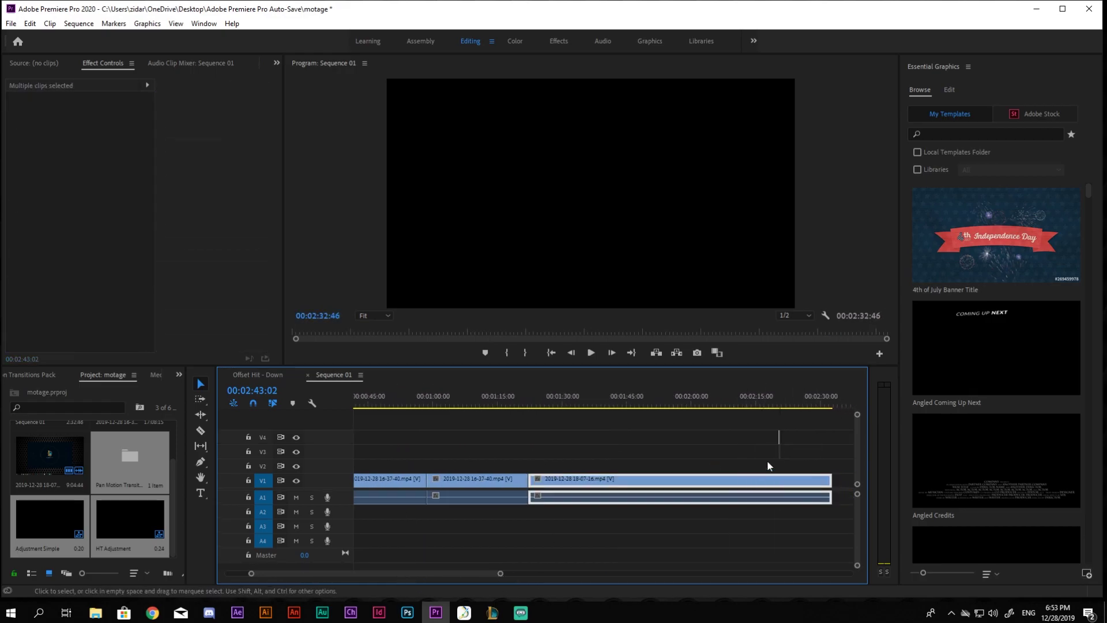
Place the transition adjustment layers over the cut between the first and second gameplay clips and play it back
left_click_drag(500, 574, 461, 594)
left_click_drag(814, 480, 531, 468)
mouse_move(814, 467)
left_mouse_down()
mouse_move(354, 467)
mouse_move(460, 466)
mouse_move(404, 468)
left_mouse_up()
left_click_drag(406, 396, 403, 397)
key("space")
left_click(421, 403)
Duplicate the transition adjustment layers on V2 and V3 over the second and third cuts between the gameplay clips
left_click_drag(401, 573, 404, 581)
left_click_drag(585, 439, 723, 456)
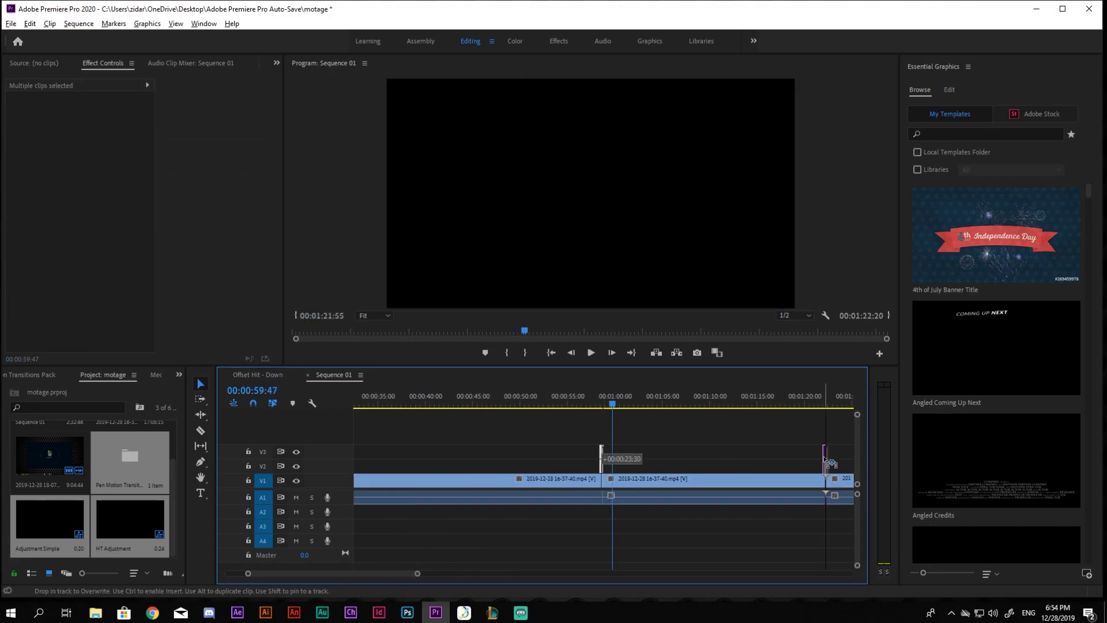
left_click_drag(824, 459, 825, 460)
left_click_drag(417, 573, 466, 573)
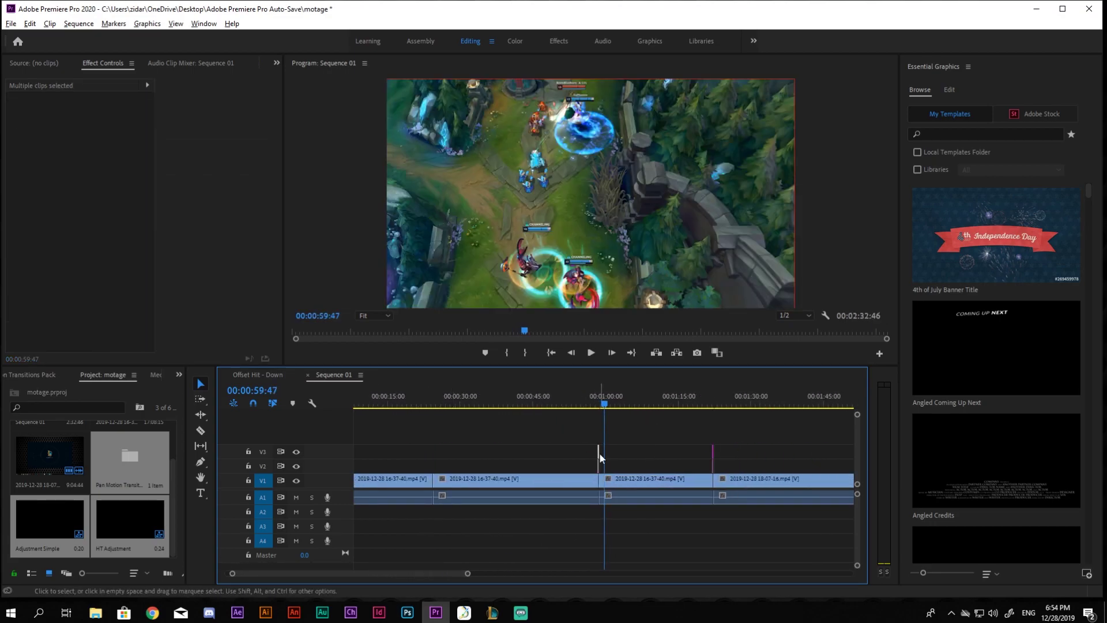
scroll(462, 565, "up", 2)
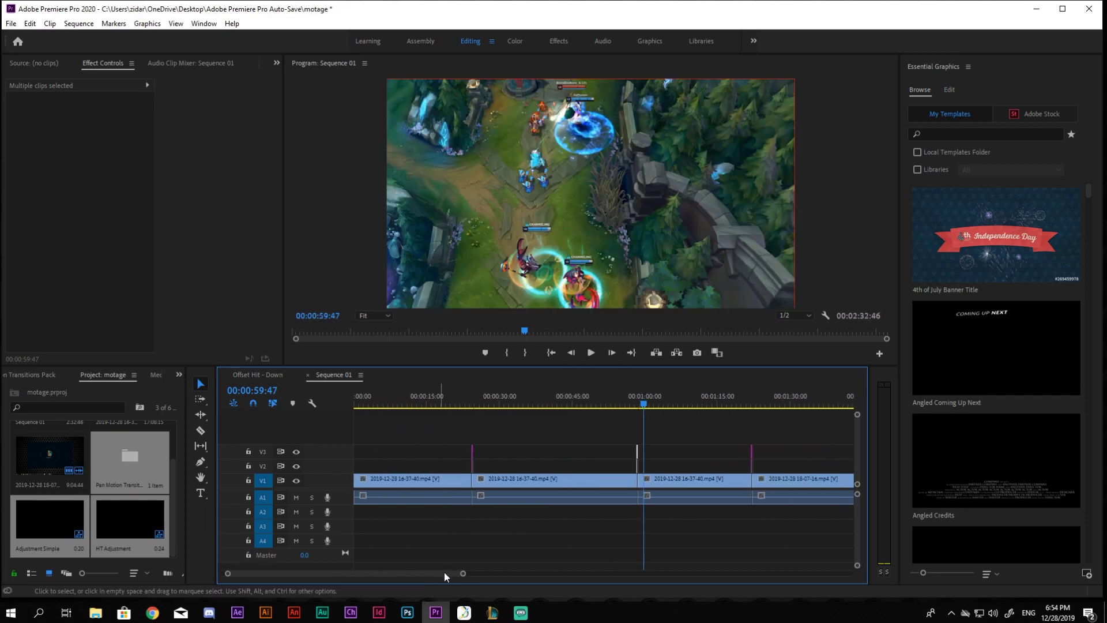
Shift the transition layers at the first cut slightly earlier so they span both sides of the cut
left_click_drag(463, 573, 319, 571)
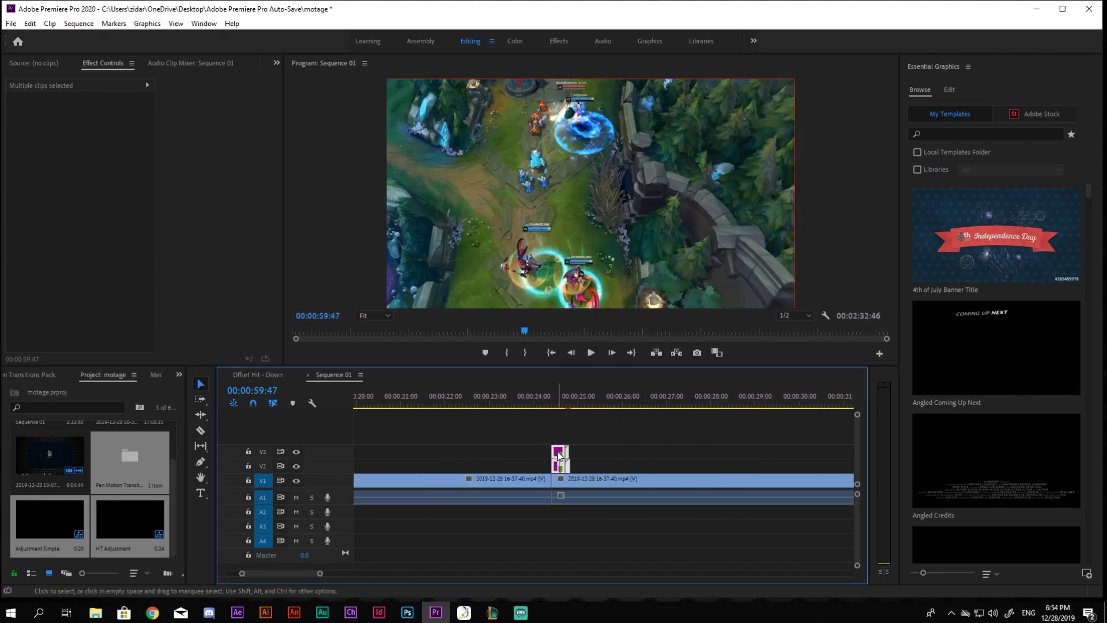
left_click_drag(558, 456, 549, 456)
left_click(663, 453)
Bring the Whoosh Transition 1.wav file from File Explorer onto A2 under the first transition and preview it
key("super+e")
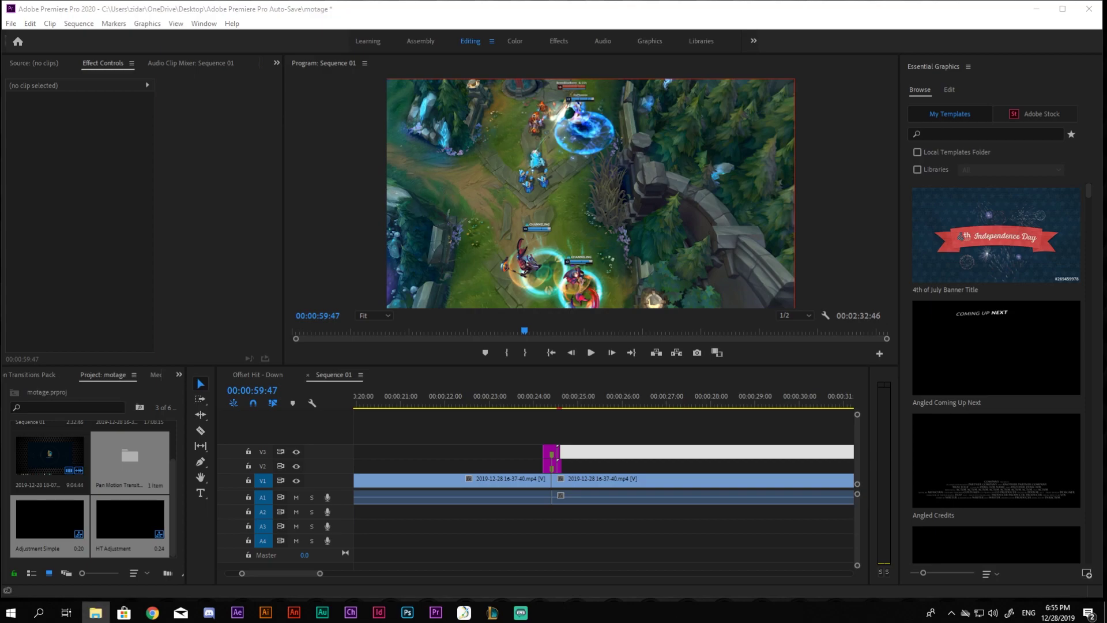
left_click_drag(392, 542, 548, 512)
left_click(547, 405)
key("space")
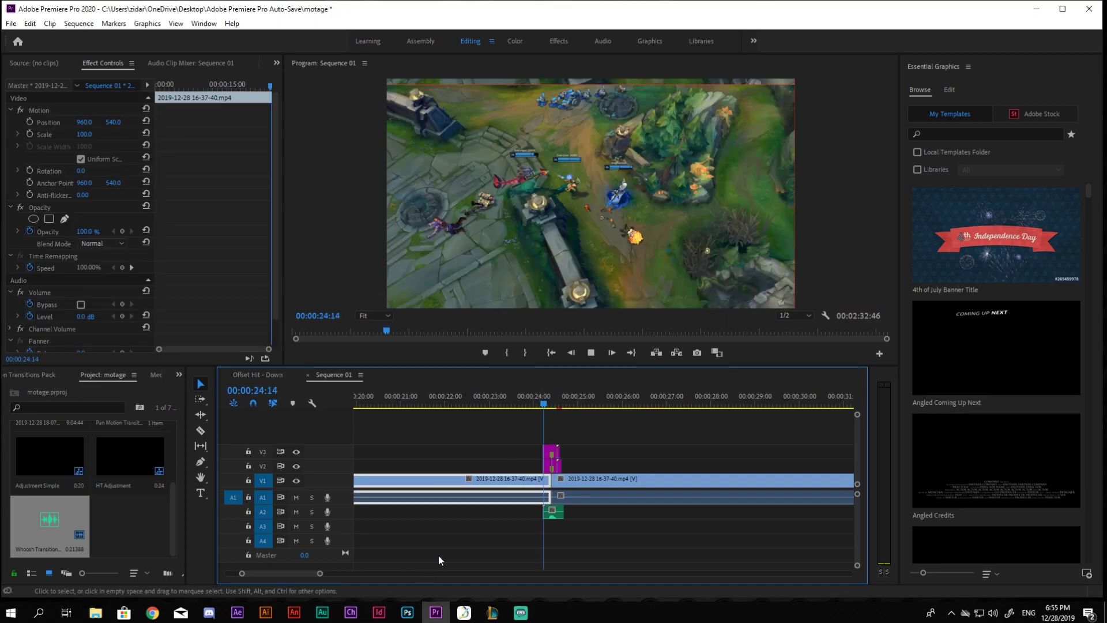
key("space")
Nudge the first whoosh sound slightly earlier on A2 and play back the transition to check the timing
left_click_drag(606, 404, 537, 429)
left_click_drag(558, 511, 547, 512)
key("space")
left_click_drag(321, 573, 395, 576)
key("space")
Duplicate the whoosh sound on A2 under the second and third transitions
left_click_drag(467, 513, 469, 520)
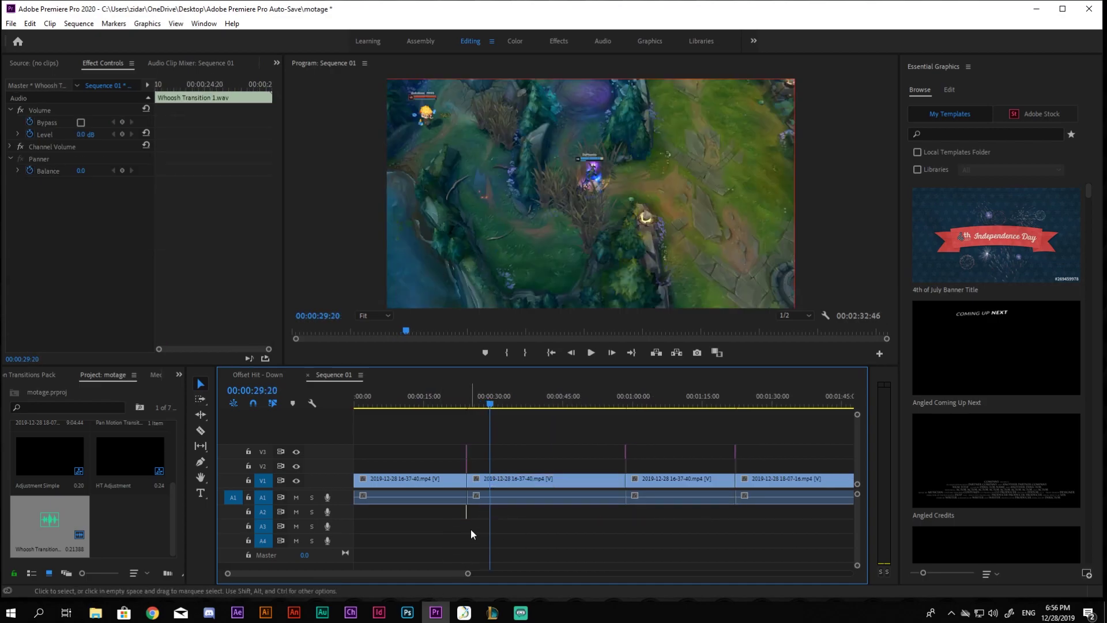
left_click_drag(627, 515, 627, 514)
left_click_drag(626, 514, 738, 510)
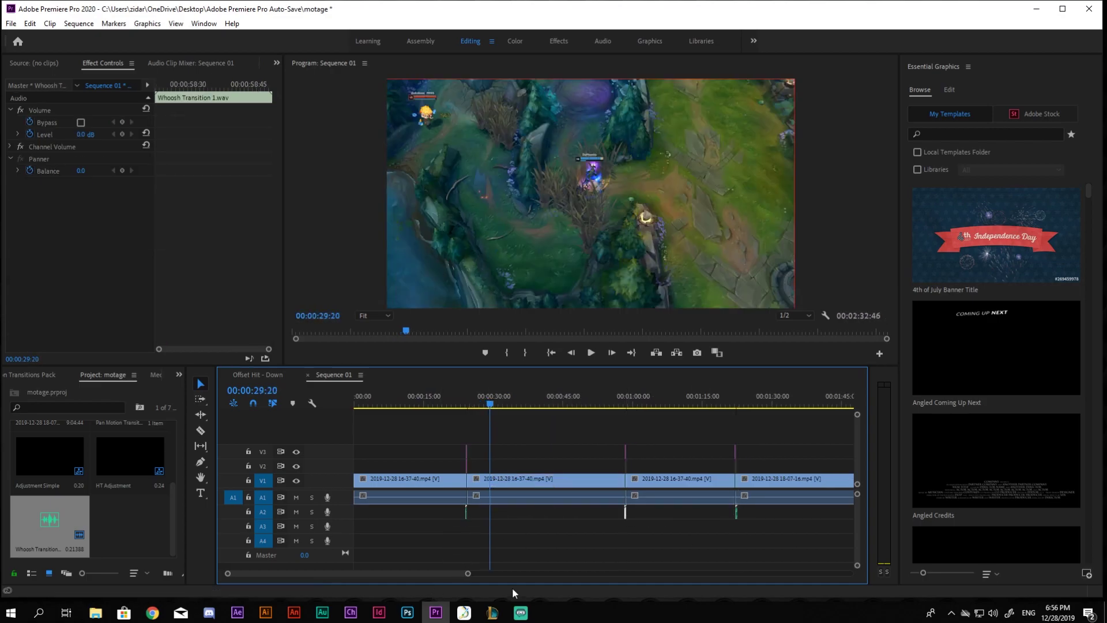
Move the second whoosh slightly earlier to line up with its transition near 00:00:58 and preview it
left_click_drag(467, 574, 395, 602)
left_click_drag(327, 576, 350, 574)
left_click(431, 497)
left_click_drag(493, 405, 497, 407)
left_click_drag(504, 513, 499, 512)
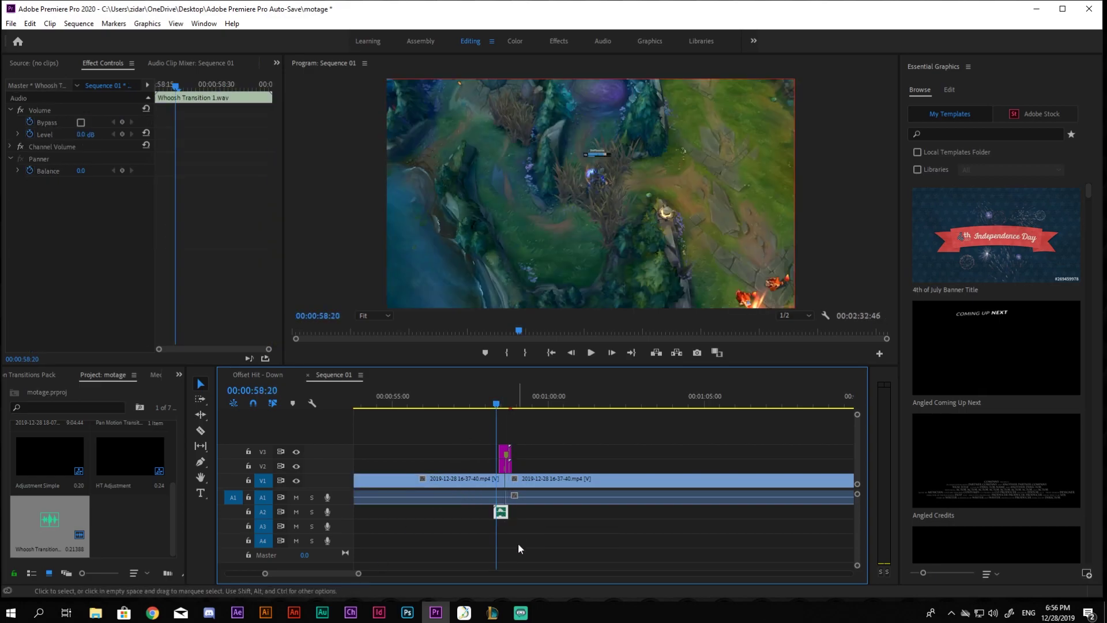
key("space")
key("space")
Align the third whoosh with the start of its transition near 00:01:22 and play back the result
scroll(354, 576, "down", 4)
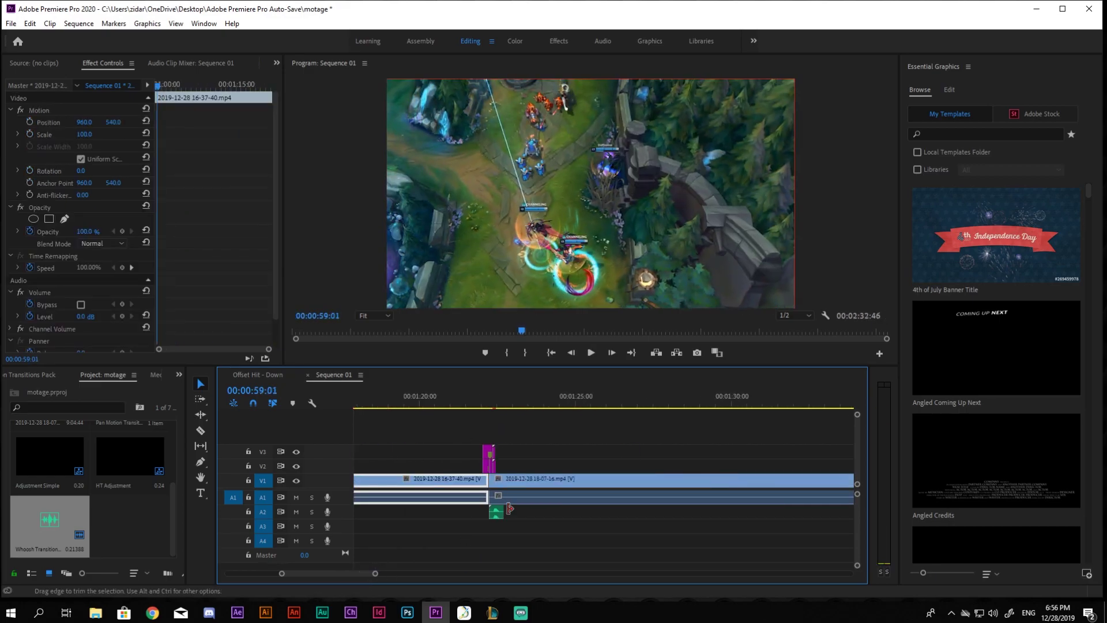
left_click(487, 512)
left_click_drag(488, 513, 485, 513)
key("space")
key("space")
left_click_drag(328, 573, 390, 565)
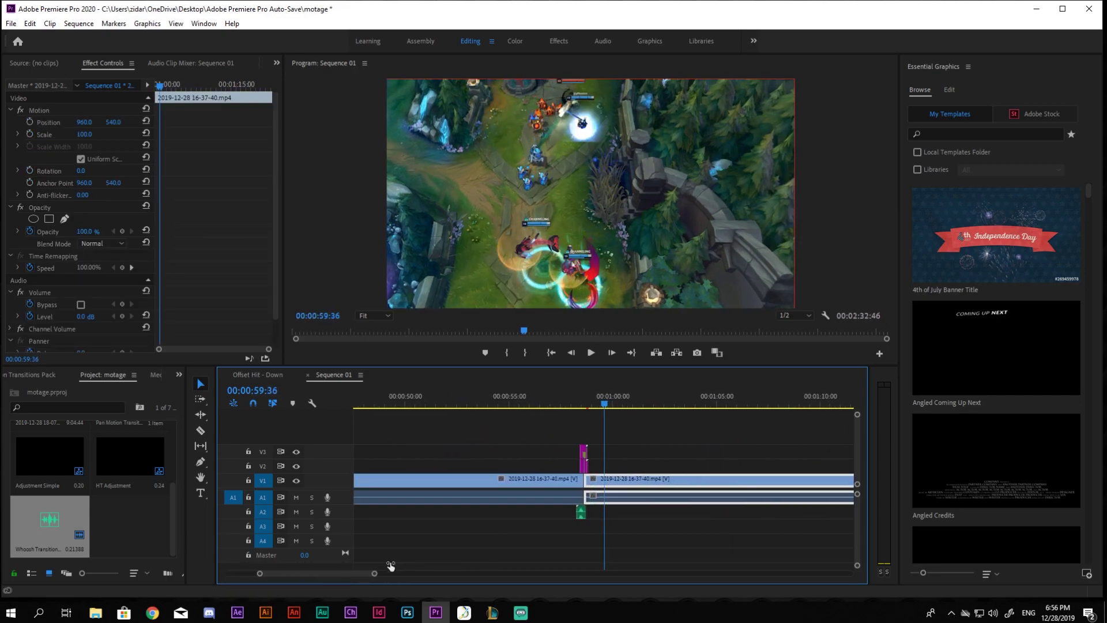
Create a new adjustment layer with the default settings and place it on V4 above the second gameplay clip
right_click(143, 514)
mouse_move(242, 348)
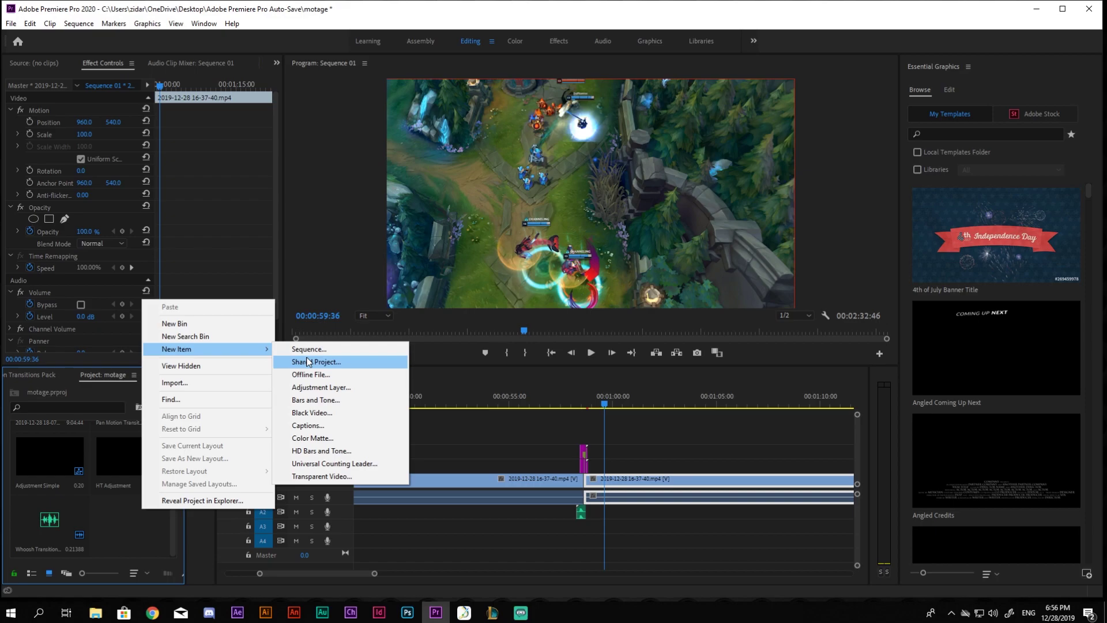
left_click(346, 383)
left_click(571, 347)
left_click_drag(129, 519, 404, 437)
left_click_drag(579, 404, 473, 428)
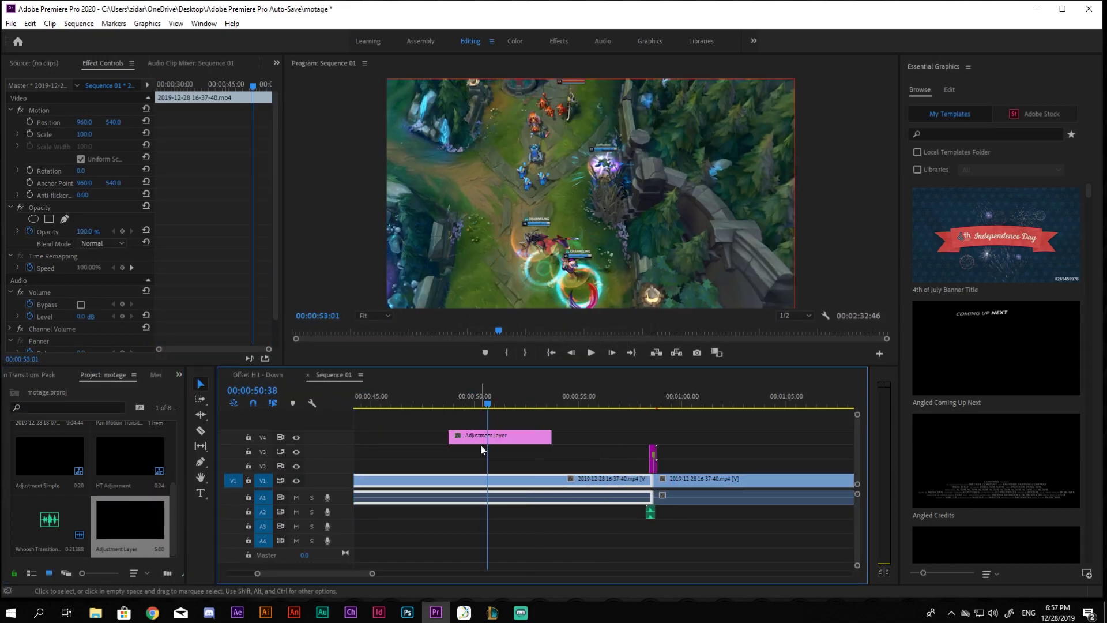
Find the Gaussian Blur video effect and apply it to the adjustment layer on V4
left_click(481, 438)
left_click(178, 374)
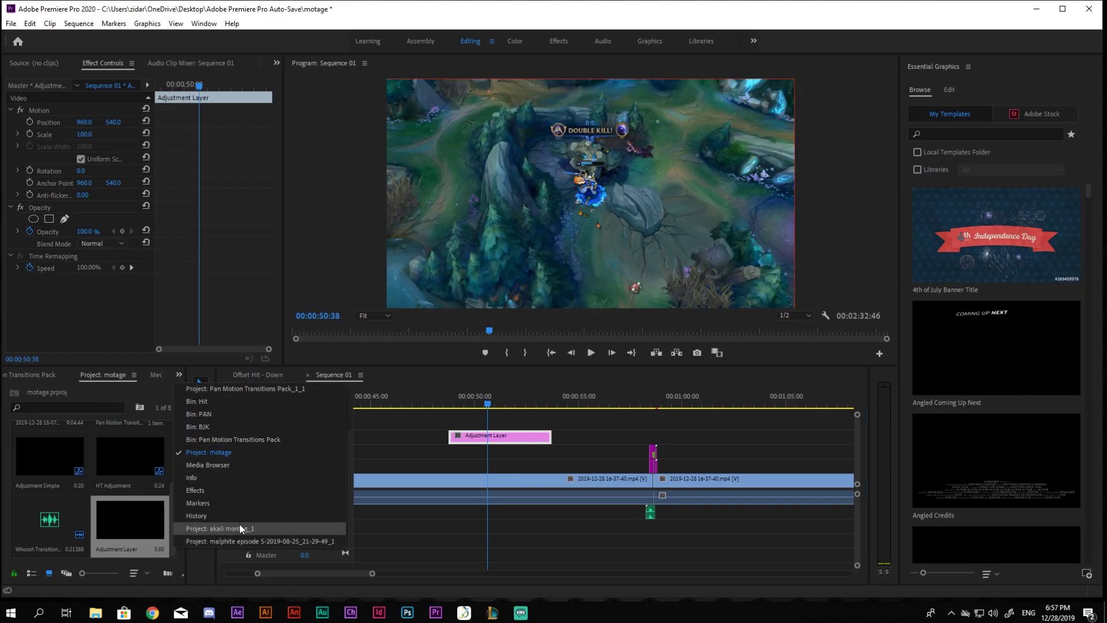
left_click(196, 491)
left_click(64, 390)
type("gau")
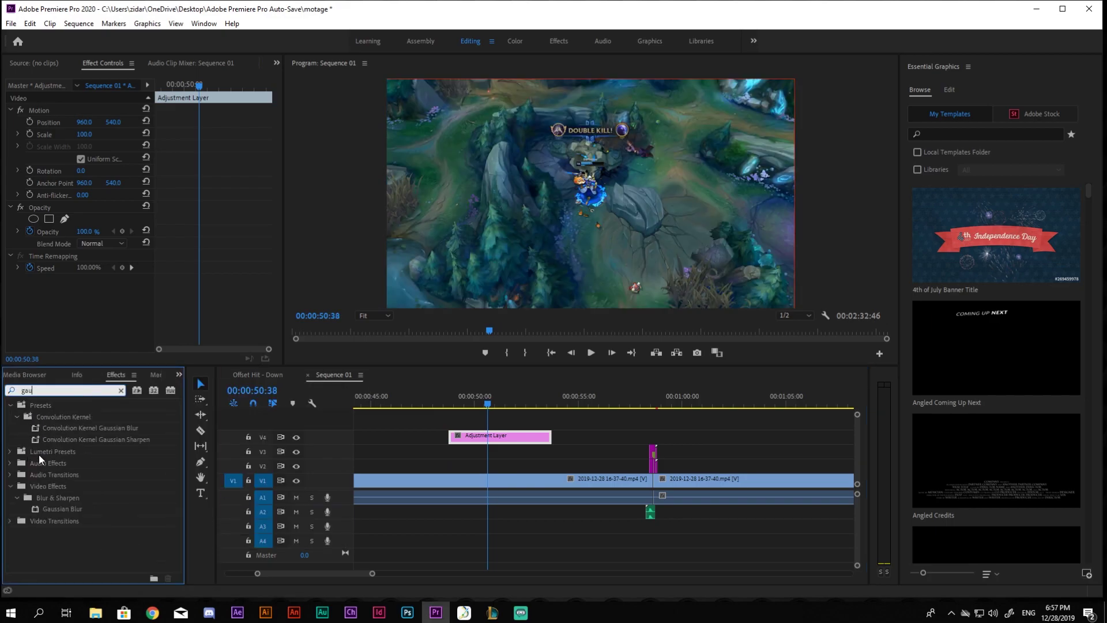
left_click_drag(61, 509, 470, 409)
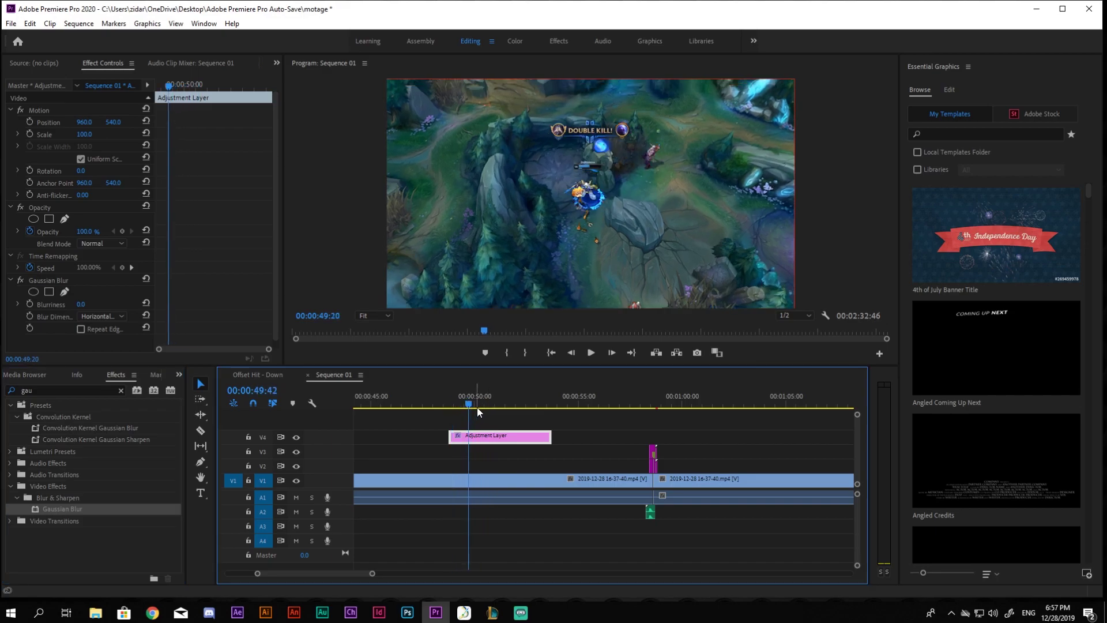
Set the adjustment layer's opacity blend mode to Linear Dodge (Add)
left_click(82, 241)
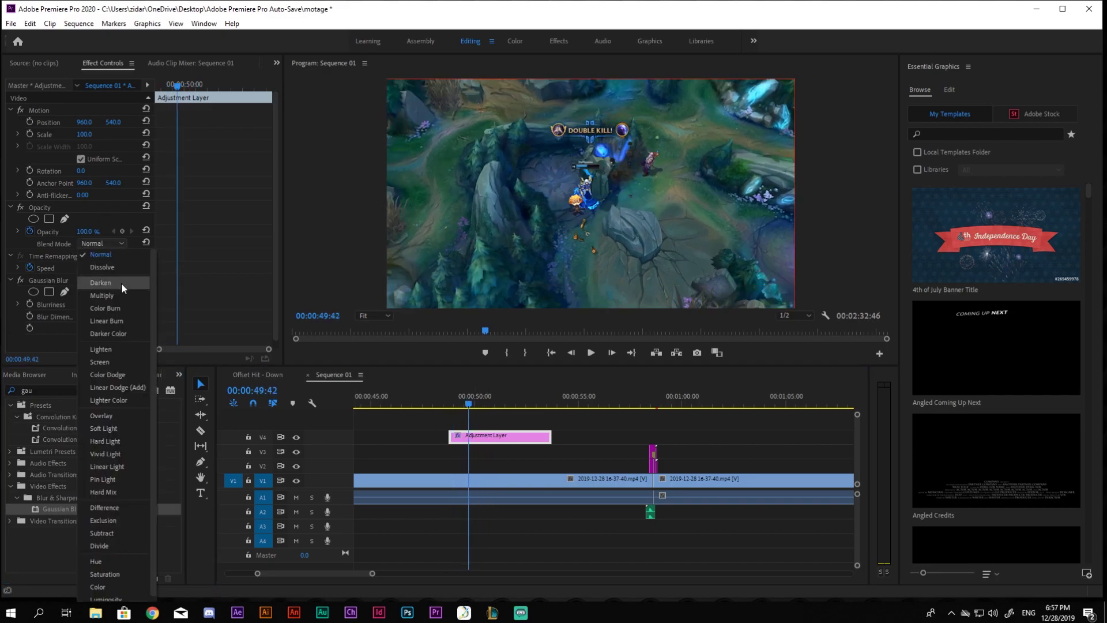
left_click(115, 387)
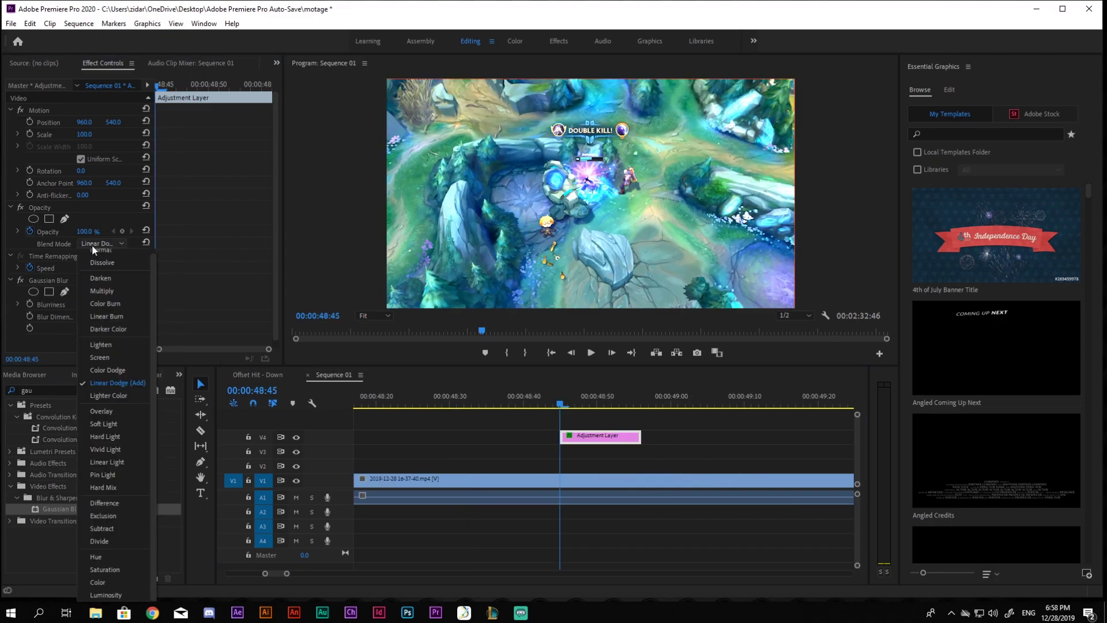
left_click(110, 390)
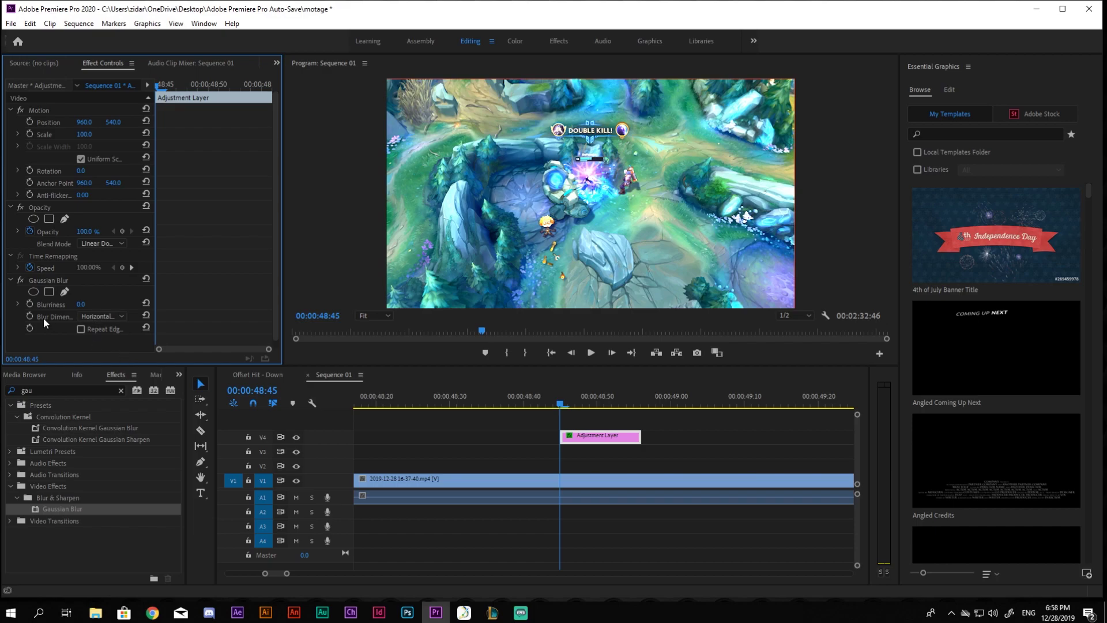
Keyframe the Gaussian Blur's Blurriness from 44 at 00:00:48:45, raising it to 135 over the next few frames
left_click_drag(105, 306, 352, 337)
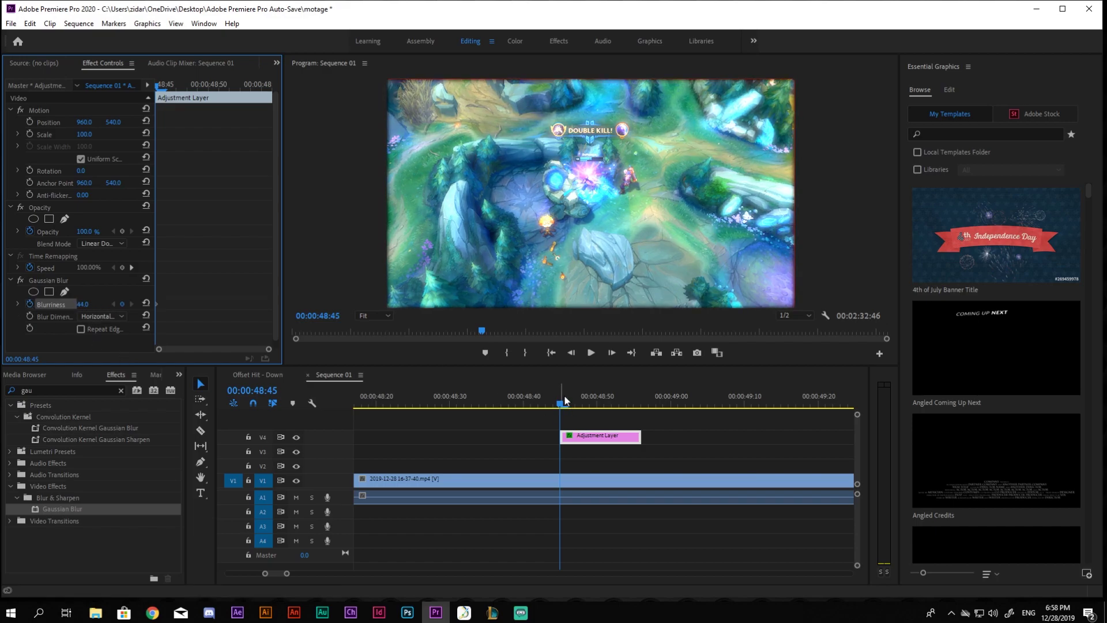
left_click_drag(565, 400, 580, 411)
left_click_drag(85, 305, 136, 305)
left_click(590, 407)
left_click_drag(590, 404, 597, 406)
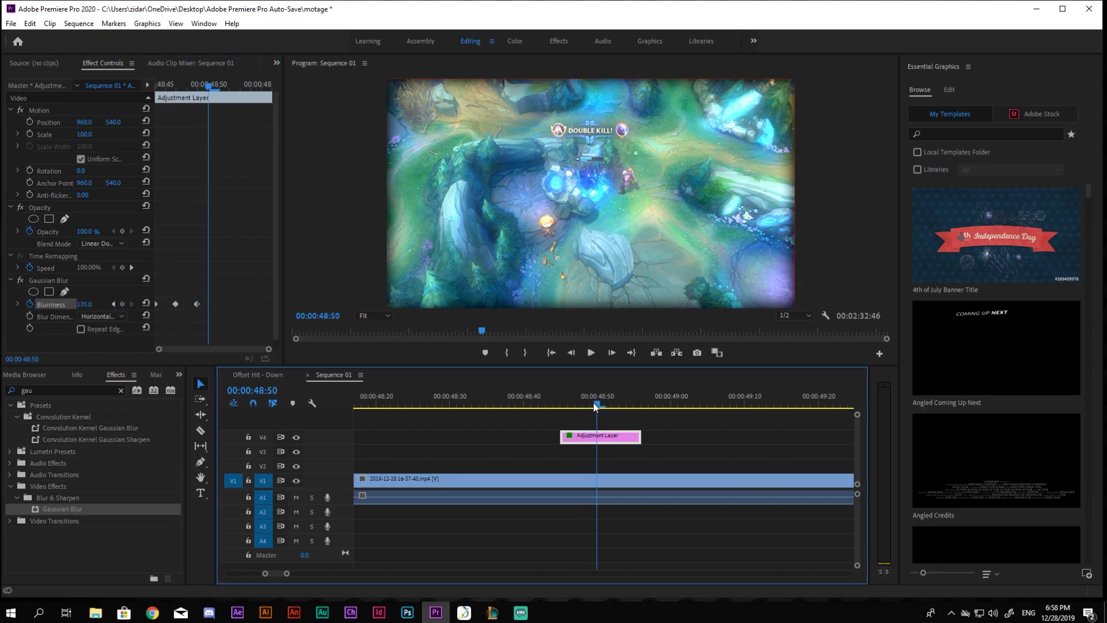
Add alternating low and high Blurriness keyframes across the rest of the adjustment layer, including 150 at 00:00:48:53
left_click_drag(90, 304, 43, 305)
left_click(603, 402)
left_click(619, 402)
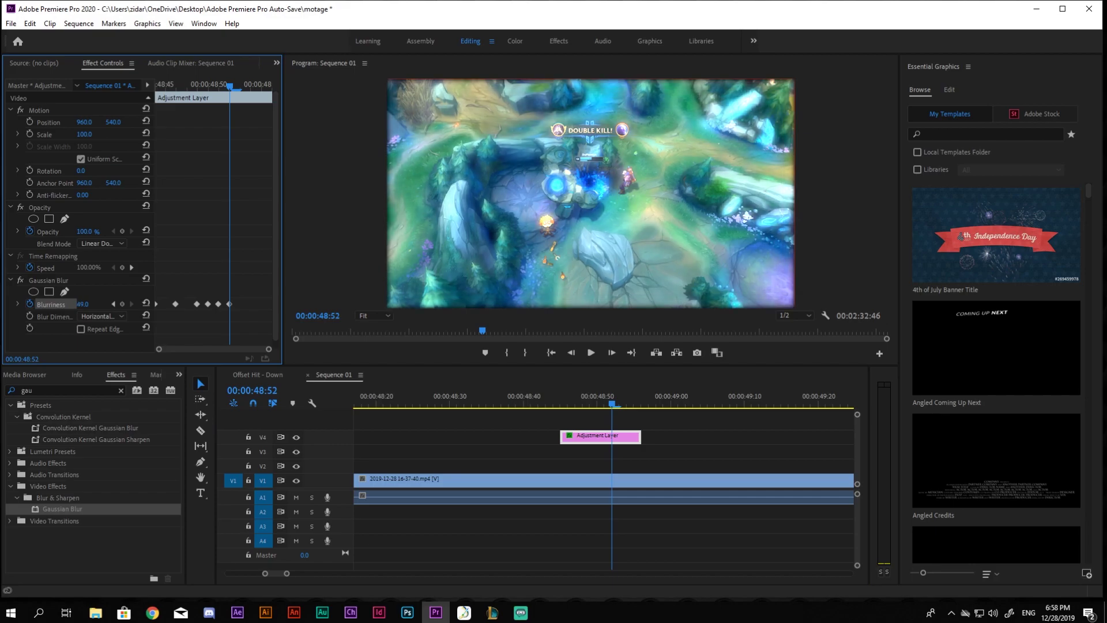
left_click(627, 402)
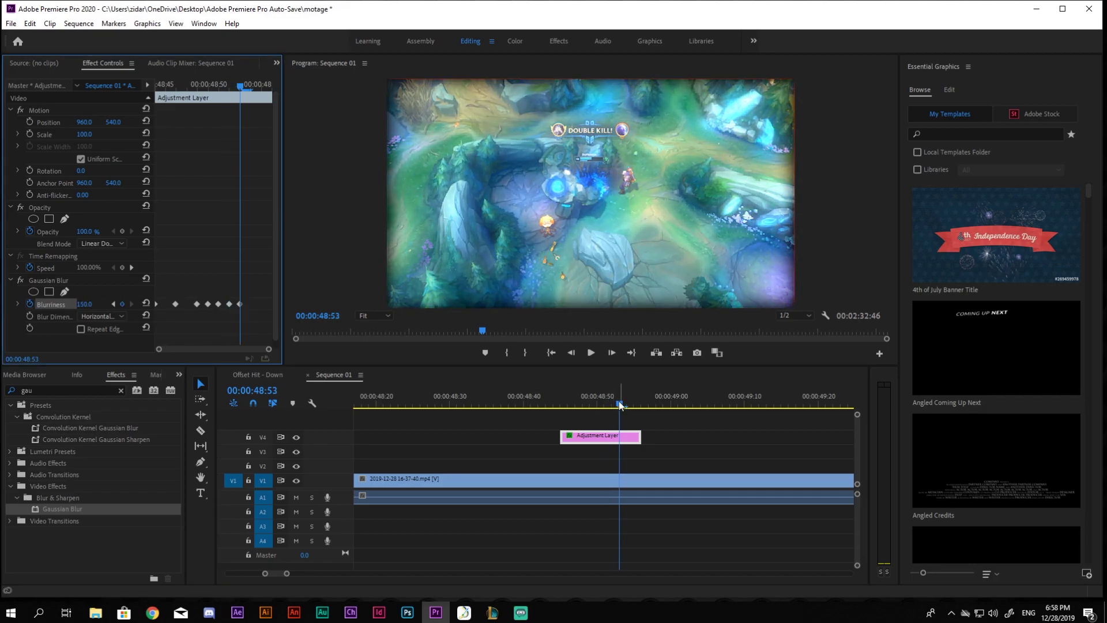
mouse_move(83, 304)
left_mouse_down()
mouse_move(96, 304)
mouse_move(64, 304)
left_mouse_up()
left_click(634, 402)
left_click(641, 403)
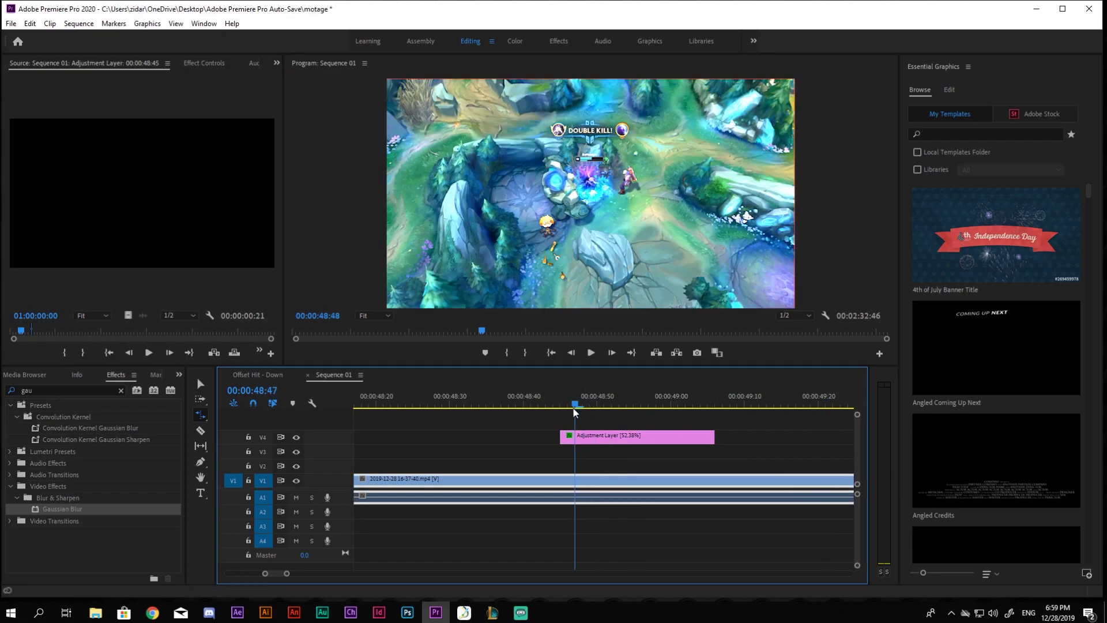
Move the stretched adjustment layer along V4 to 00:00:12:00, above the first gameplay clip
key("minus")
key("minus")
key("r")
key("v")
left_click_drag(556, 437, 404, 439)
Play back the first gameplay clip from its start to find the moment that needs the flash effect
left_click_drag(463, 404, 394, 474)
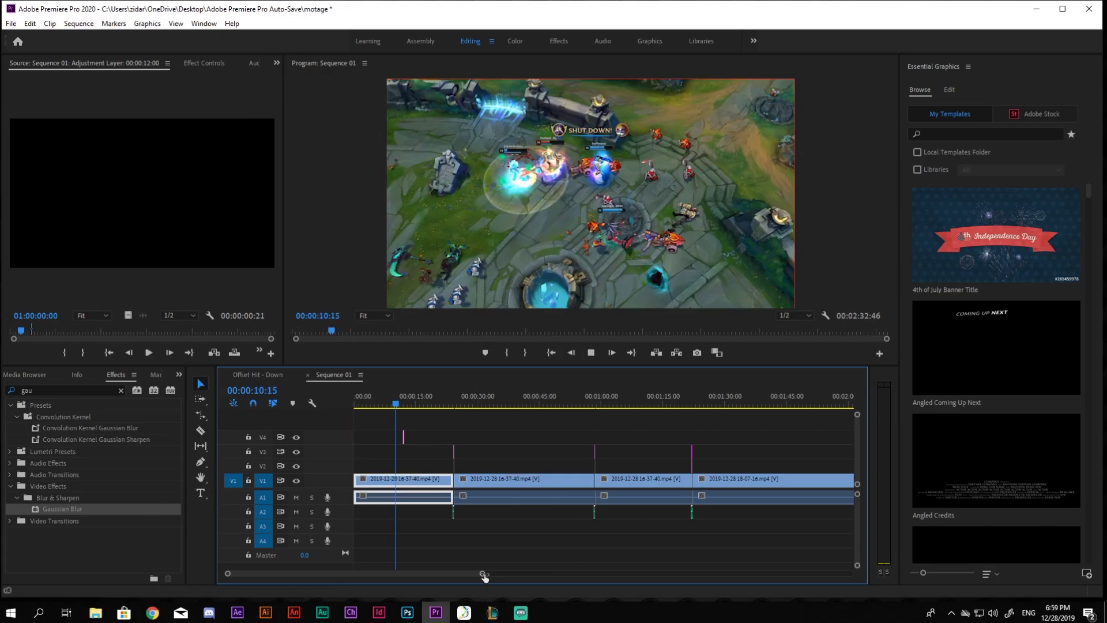
left_click_drag(482, 573, 306, 573)
key("space")
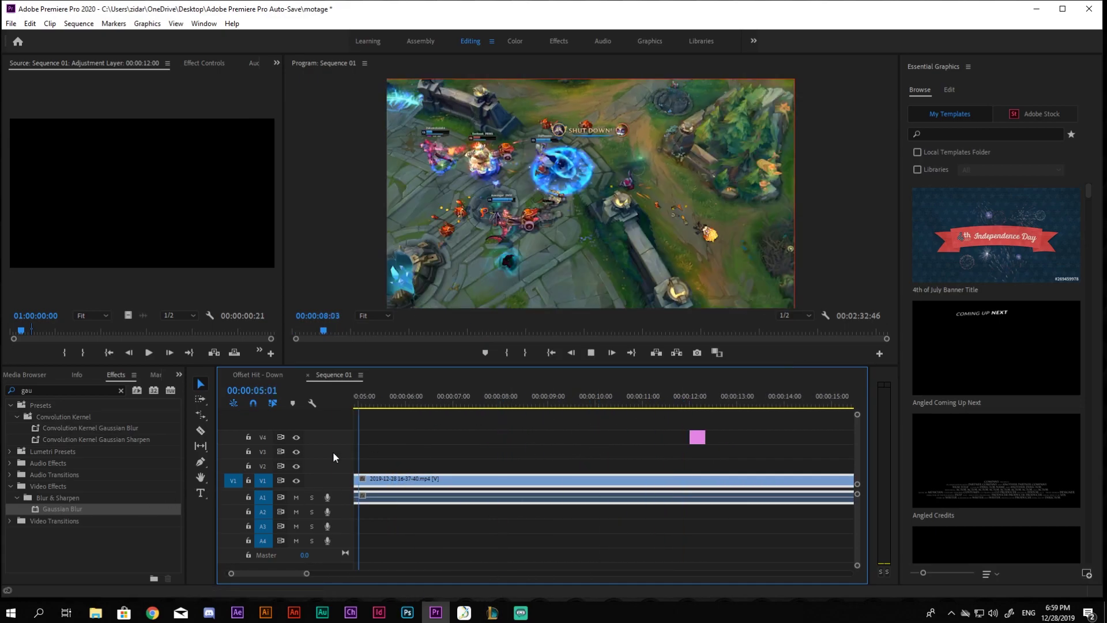
left_click_drag(333, 453, 330, 473)
left_click_drag(300, 573, 328, 574)
left_click_drag(367, 403, 351, 410)
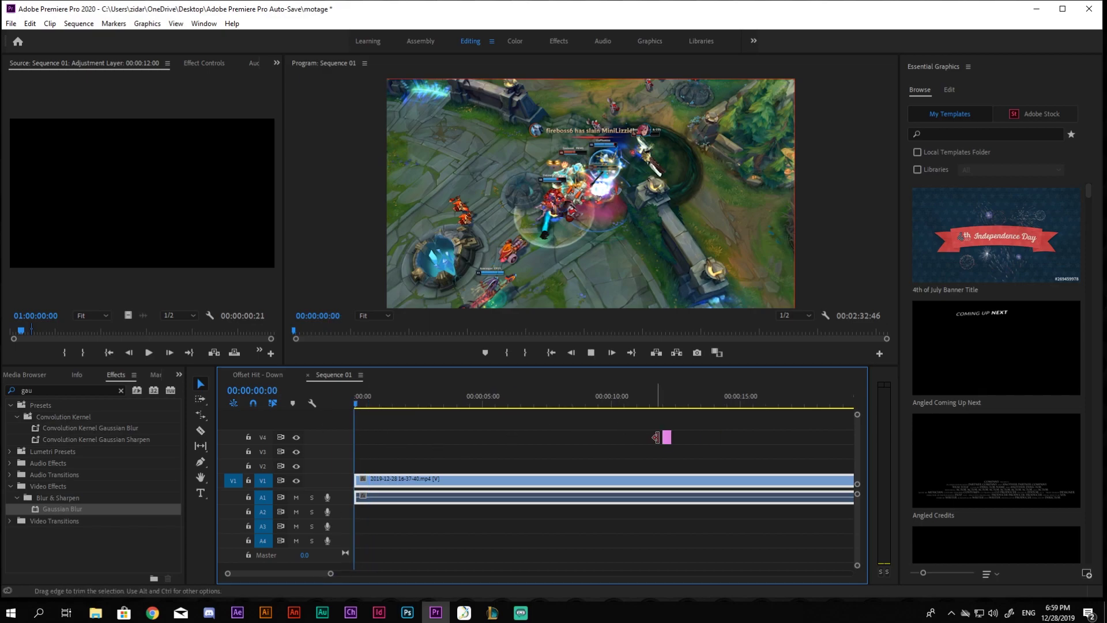
key("space")
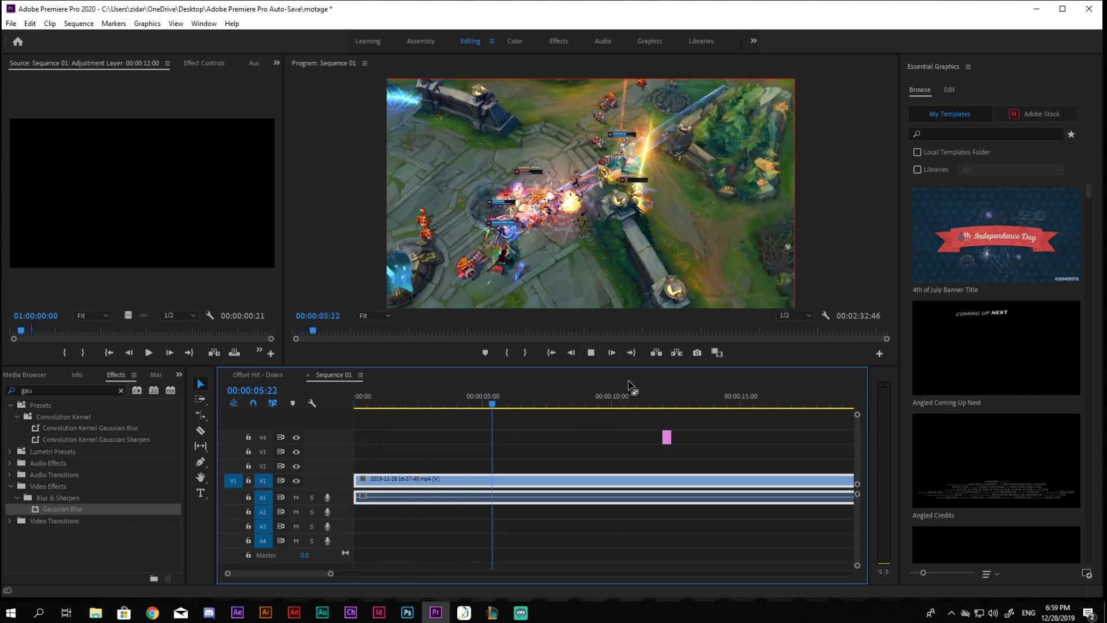
key("space")
Move the flash adjustment layer to V2 at about 00:00:05:58 and play back the result
mouse_move(330, 573)
left_mouse_down()
mouse_move(284, 574)
mouse_move(340, 573)
left_mouse_up()
left_click_drag(617, 440, 486, 466)
key("space")
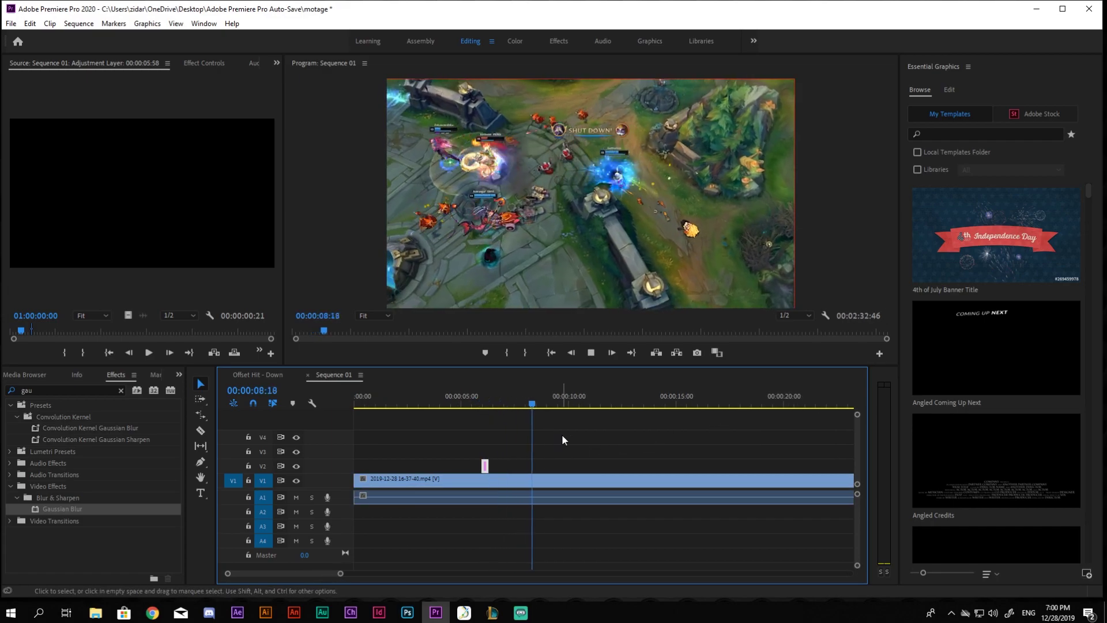
key("space")
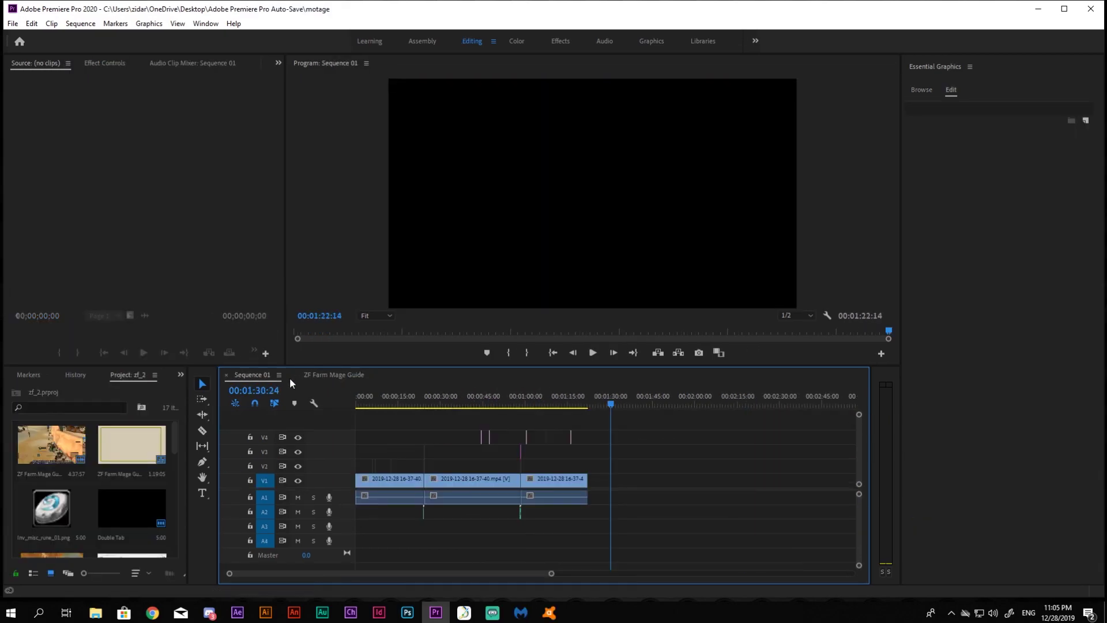
Paste the copied end-screen graphics and audio after the last gameplay clip in Sequence 01
key("ctrl+v")
left_click(598, 497)
key("Delete")
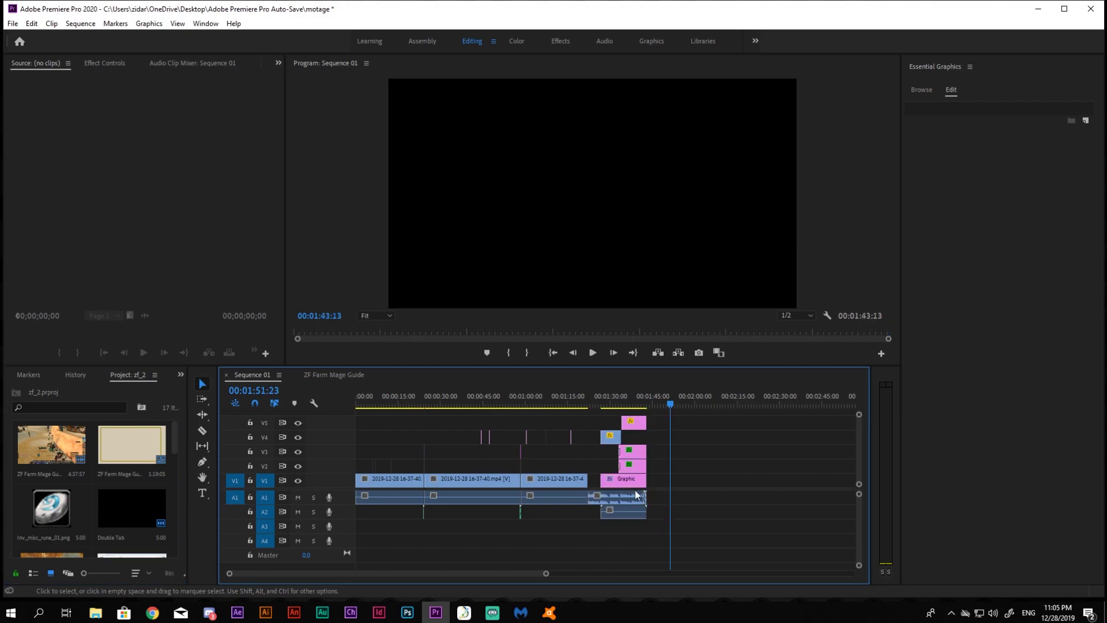
Bring the Hit SUBSCRIBE banner from the ZF Farm Mage Guide sequence onto V5 of Sequence 01, above the first and third clips
left_click(334, 375)
left_click_drag(508, 452, 555, 424)
left_click_drag(365, 423, 409, 425)
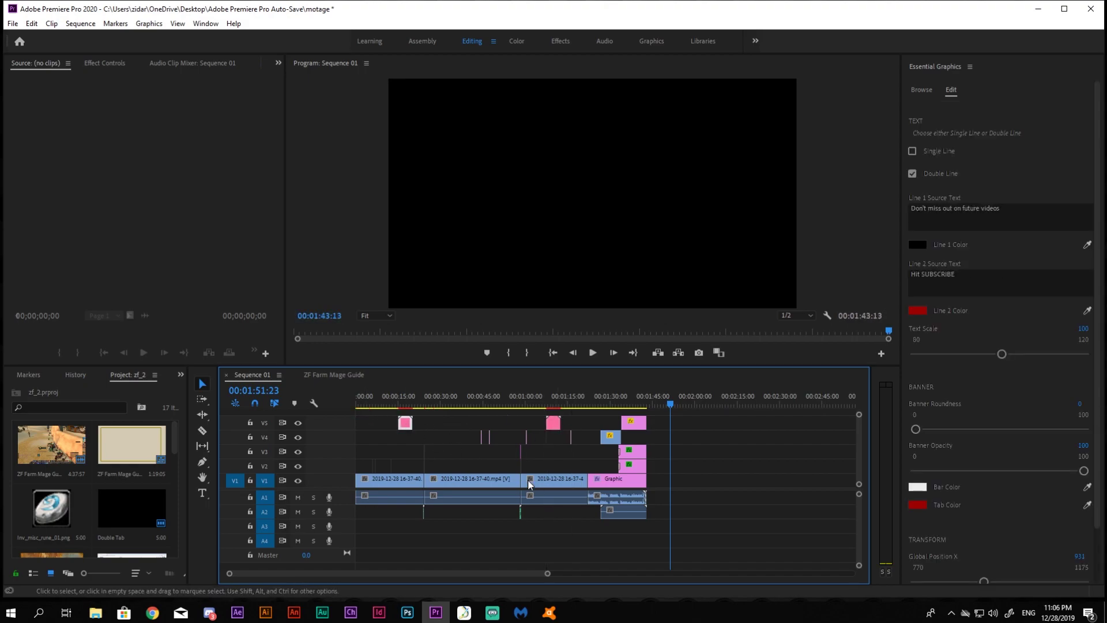
Set the Scale of the three gameplay clips in Sequence 01 to 101
left_click(794, 459)
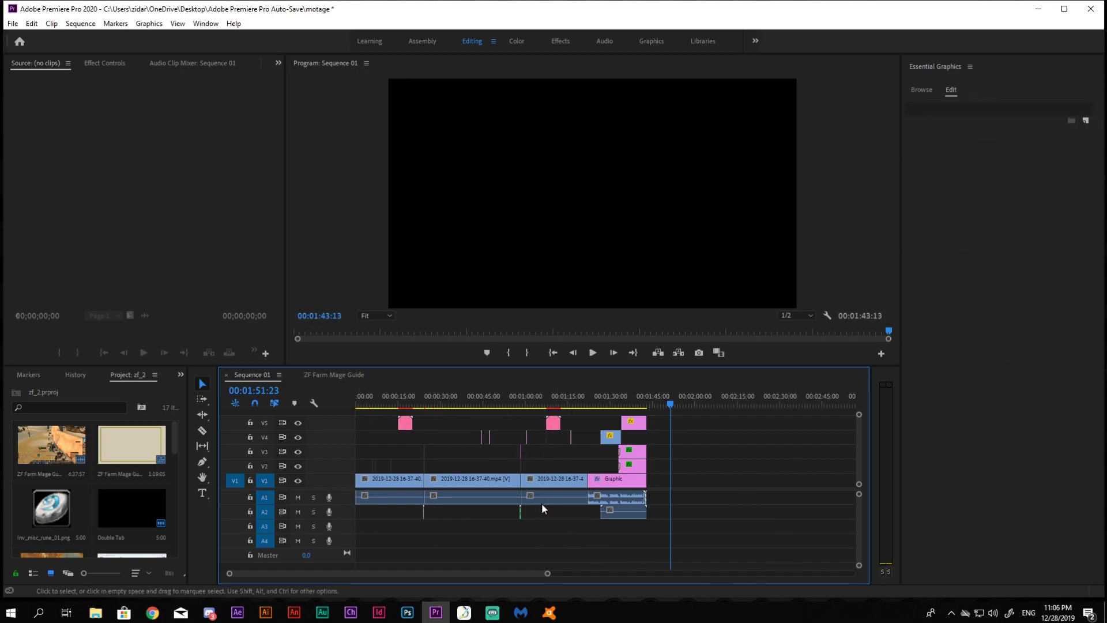
left_click_drag(621, 403, 566, 440)
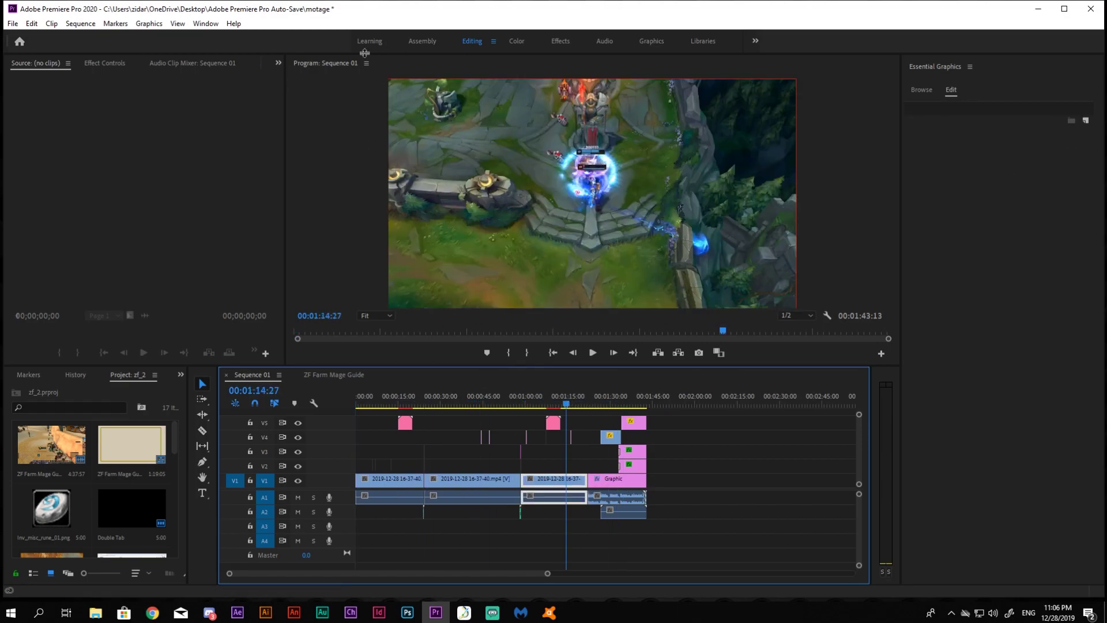
left_click(505, 215)
left_click(530, 481)
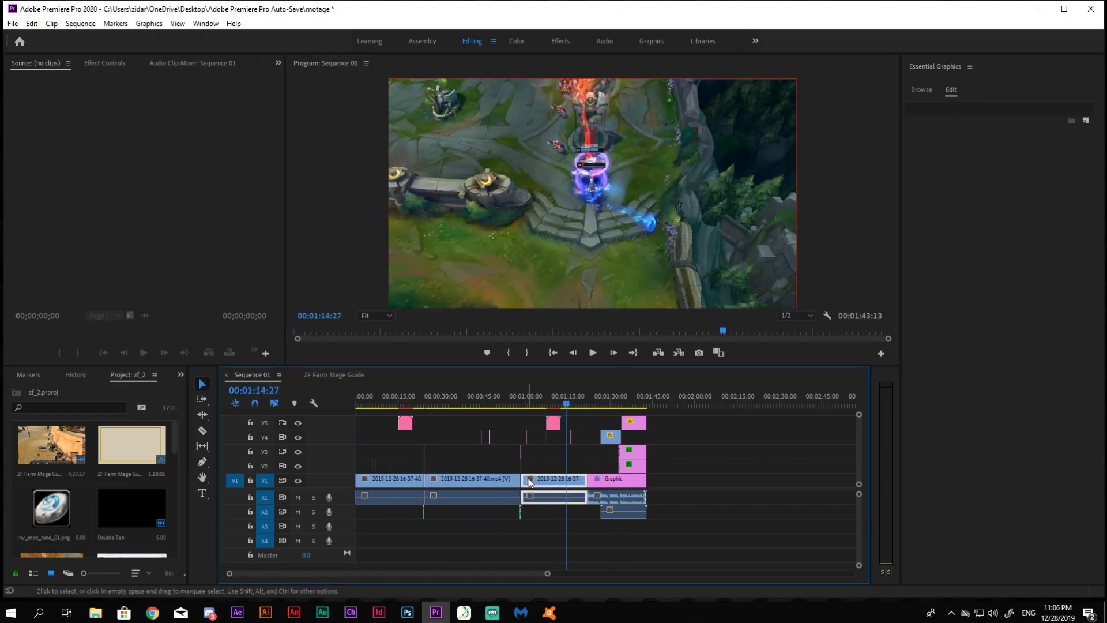
left_click(104, 64)
left_click(438, 480)
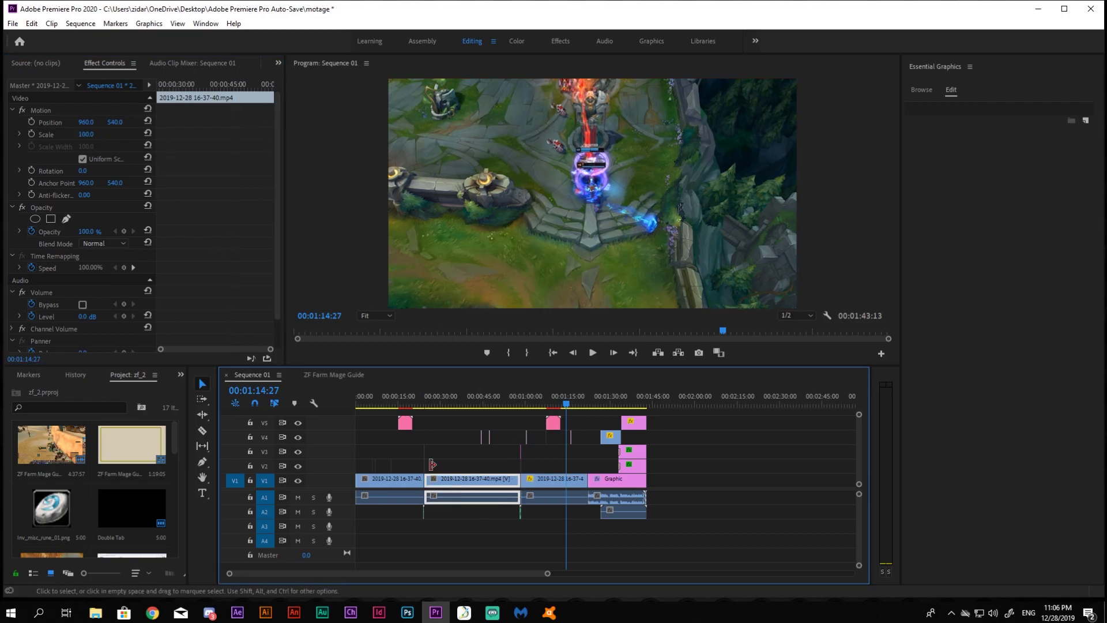
left_click(92, 134)
left_click(387, 481)
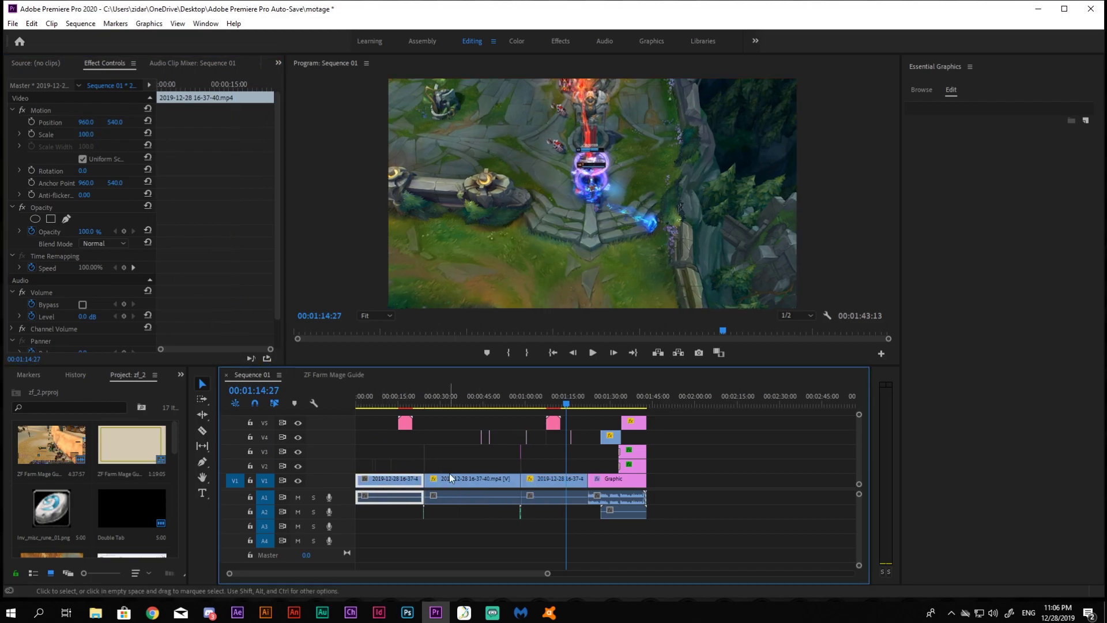
left_click_drag(562, 405, 375, 405)
left_click(87, 134)
key("Up")
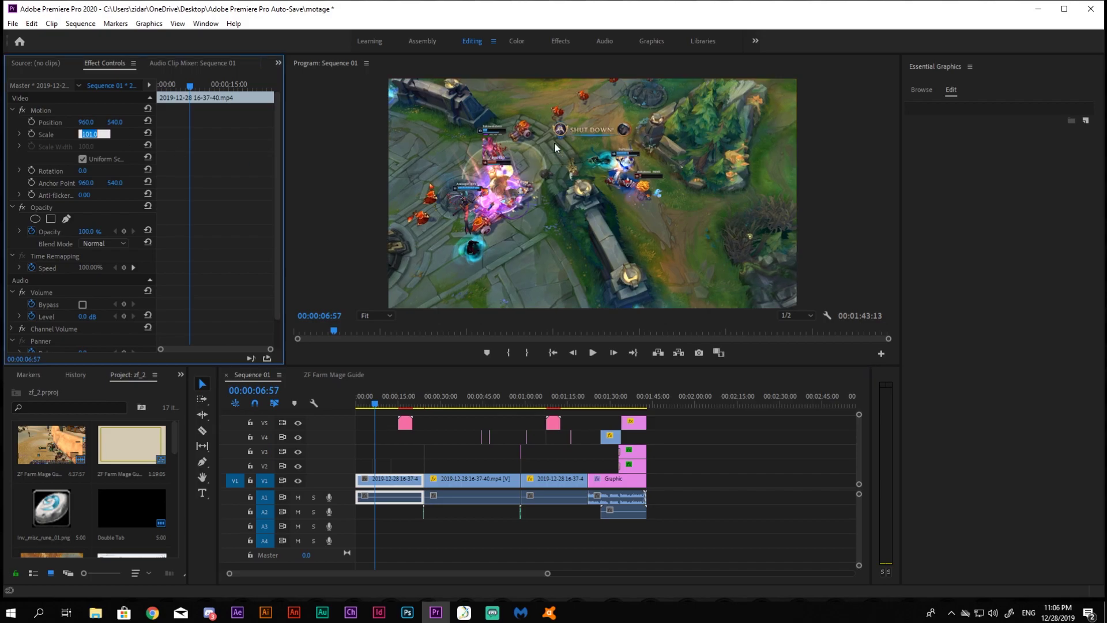
left_click(773, 519)
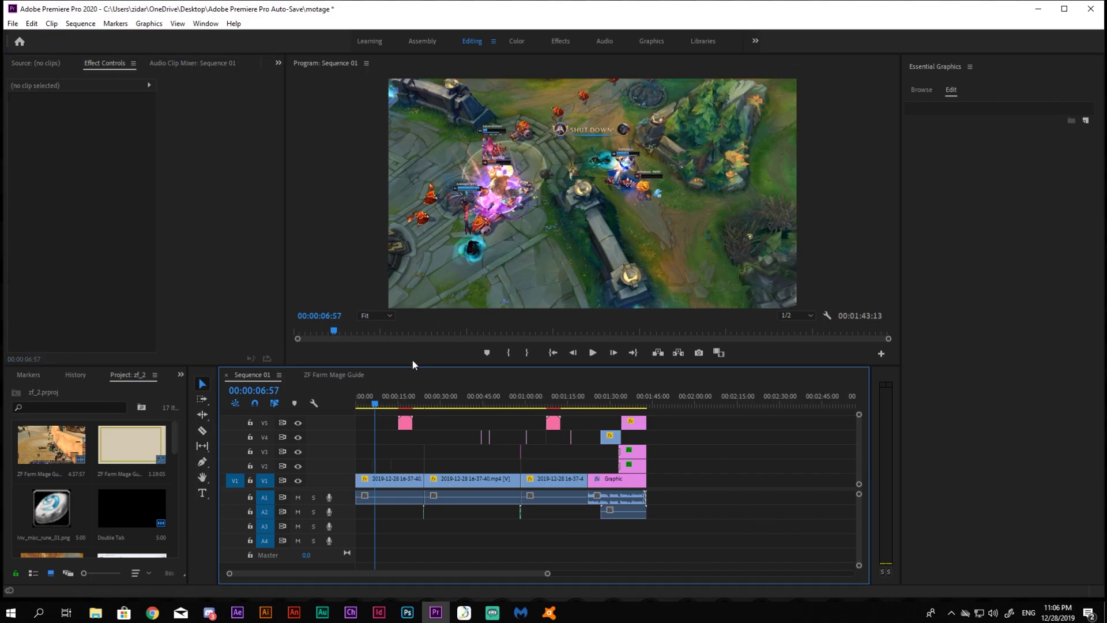
Place intro.mp4 at the start of Sequence 01 on V1, directly before the first gameplay clip with no gap
left_click_drag(377, 406, 398, 405)
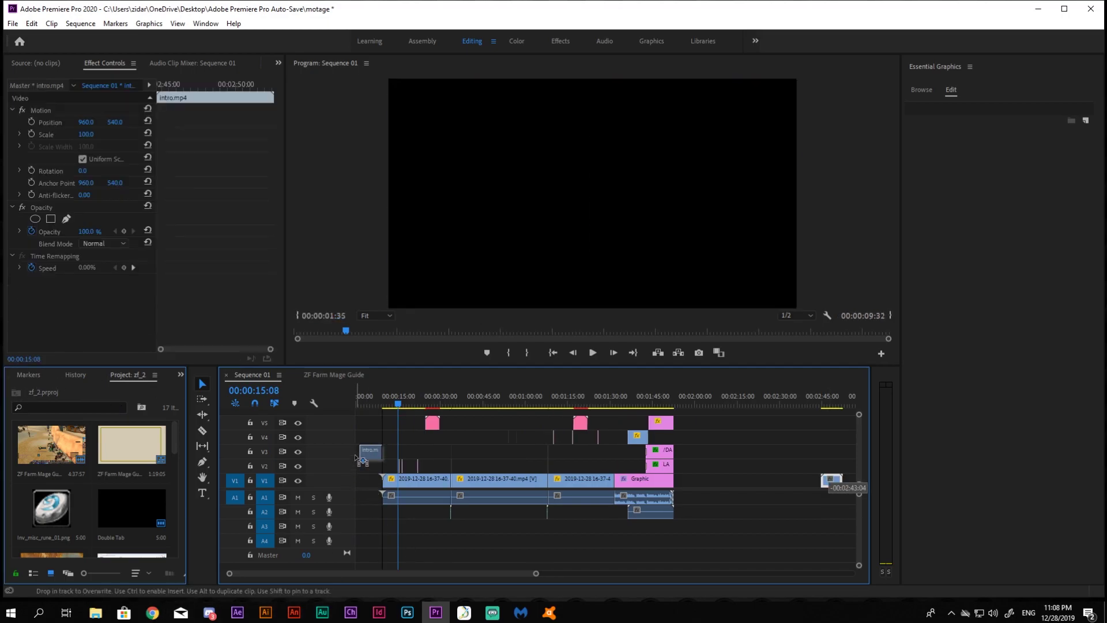
left_click_drag(355, 456, 354, 457)
left_click_drag(535, 574, 440, 575)
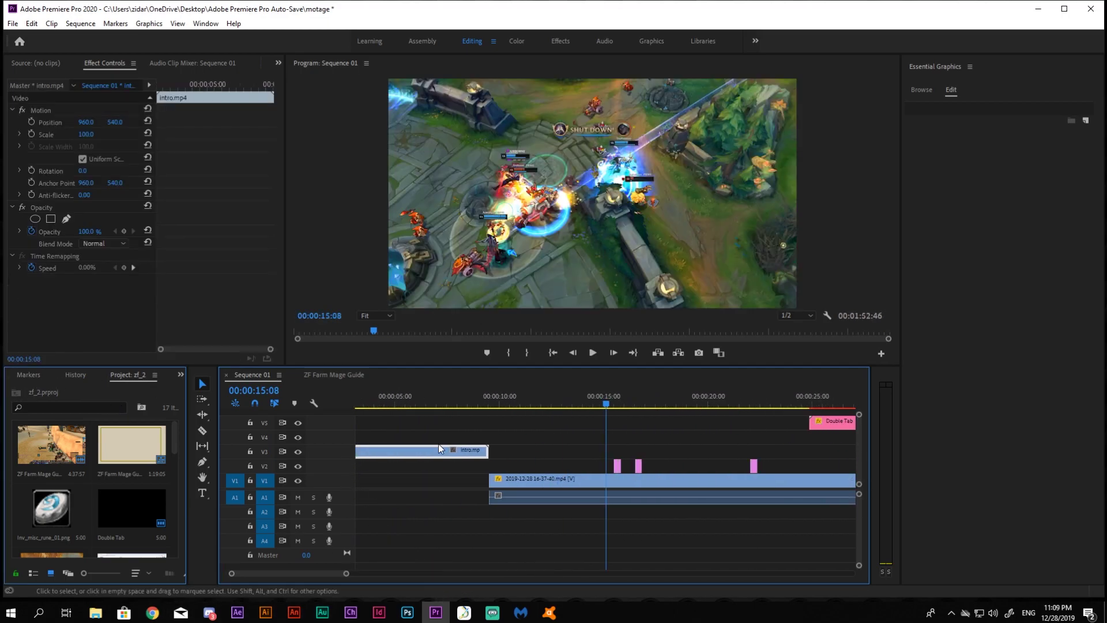
scroll(439, 445, "up", 2)
left_click(368, 456)
key("Delete")
left_click_drag(411, 451, 411, 480)
left_click_drag(672, 404, 535, 575)
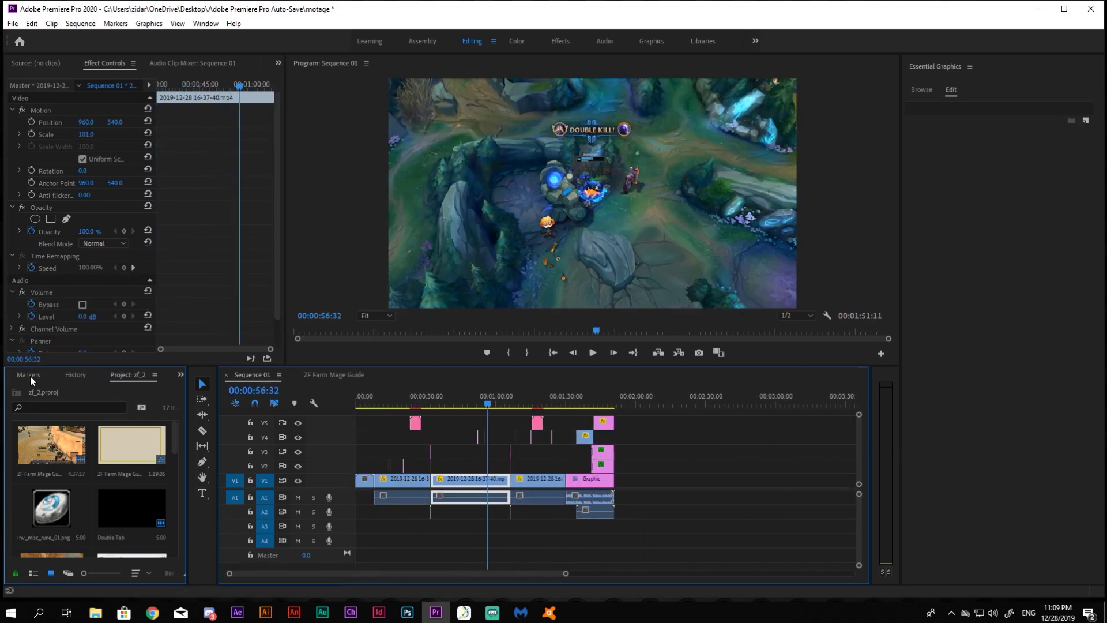
Add the motage project's Adjustment Layer on V6, spanning all three gameplay clips
left_click(181, 374)
left_click(208, 401)
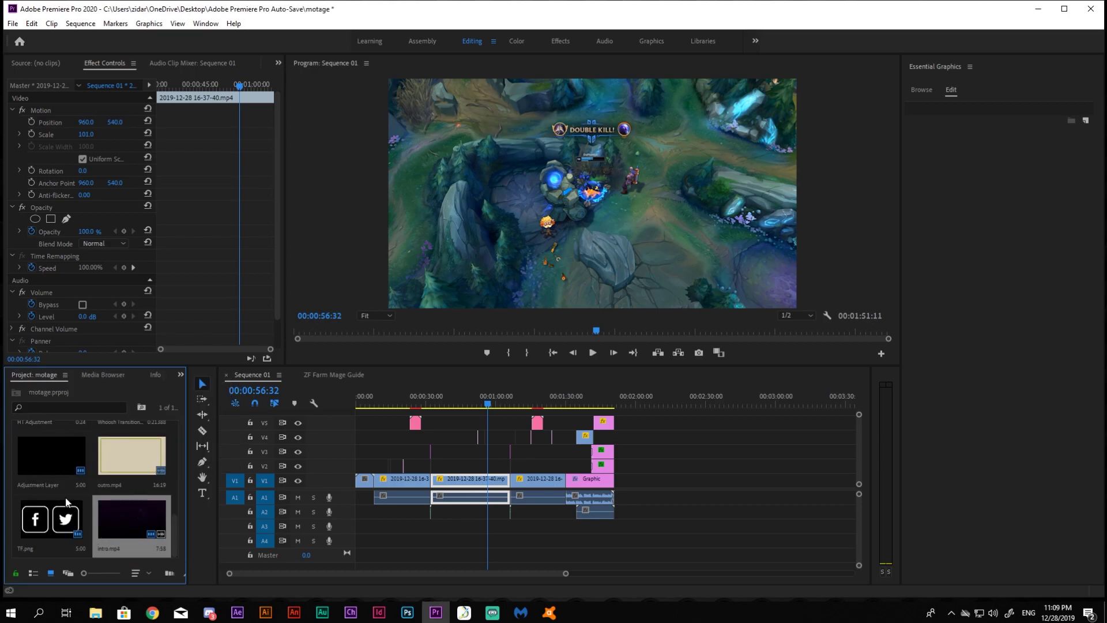
left_click_drag(39, 471, 374, 424)
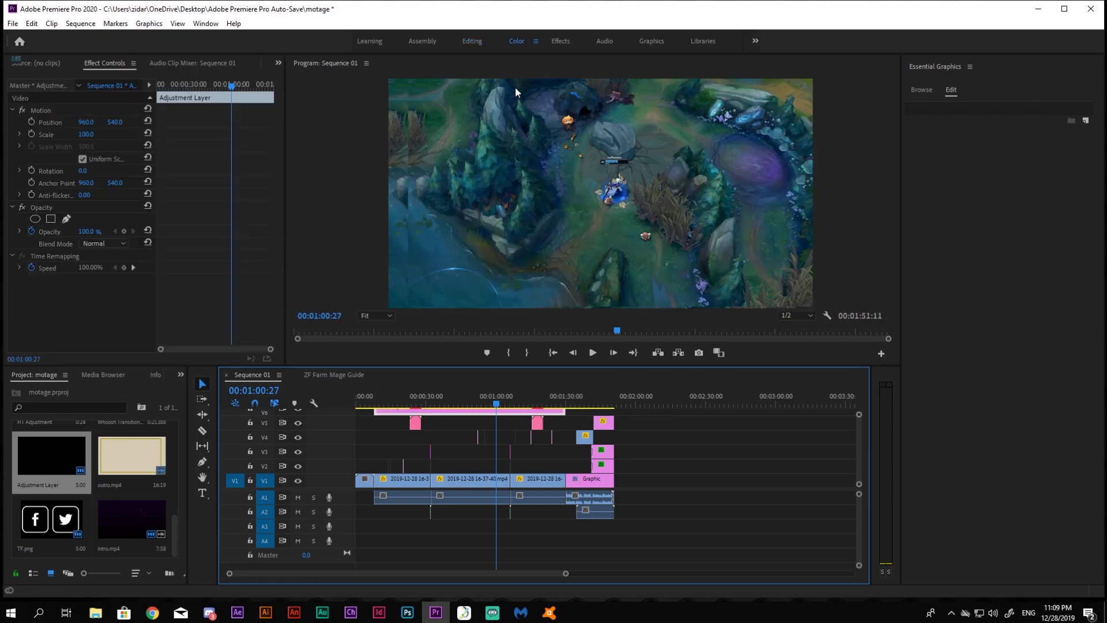
Try the Fuji ETERNA 250D Fuji 3510 look at reduced intensity on the master Adjustment Layer in Lumetri Color
left_click(516, 41)
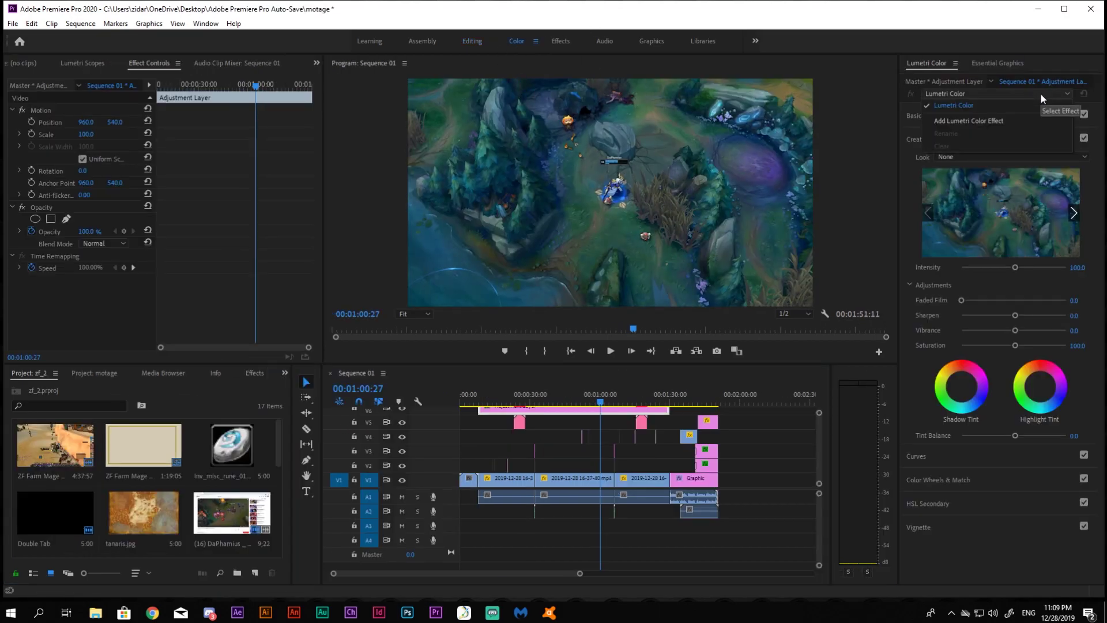
left_click(956, 81)
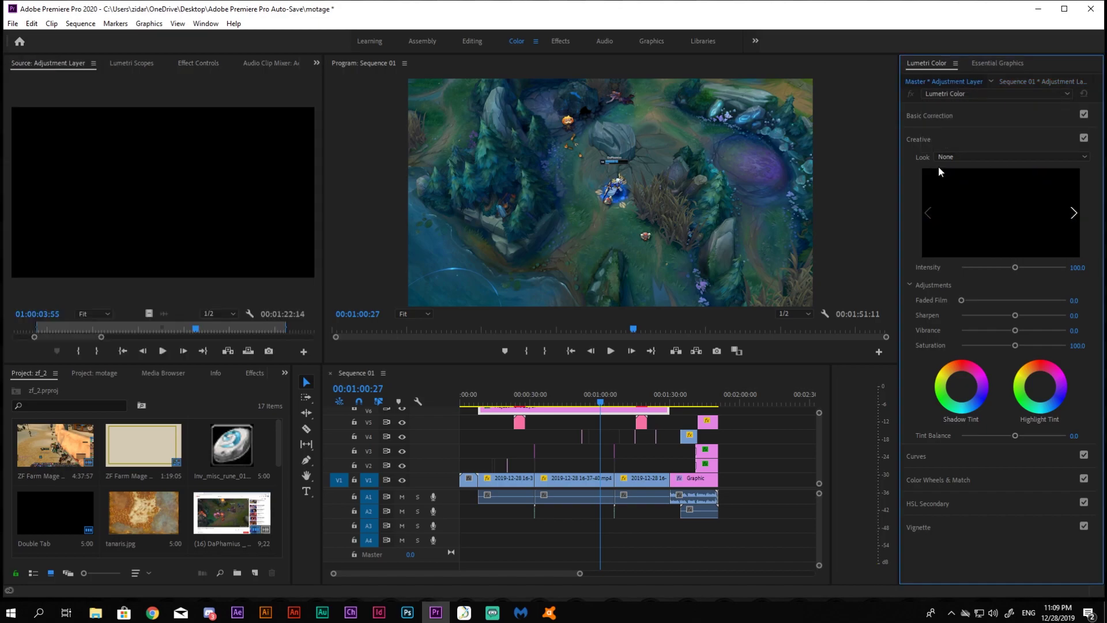
left_click(1015, 156)
left_click(990, 221)
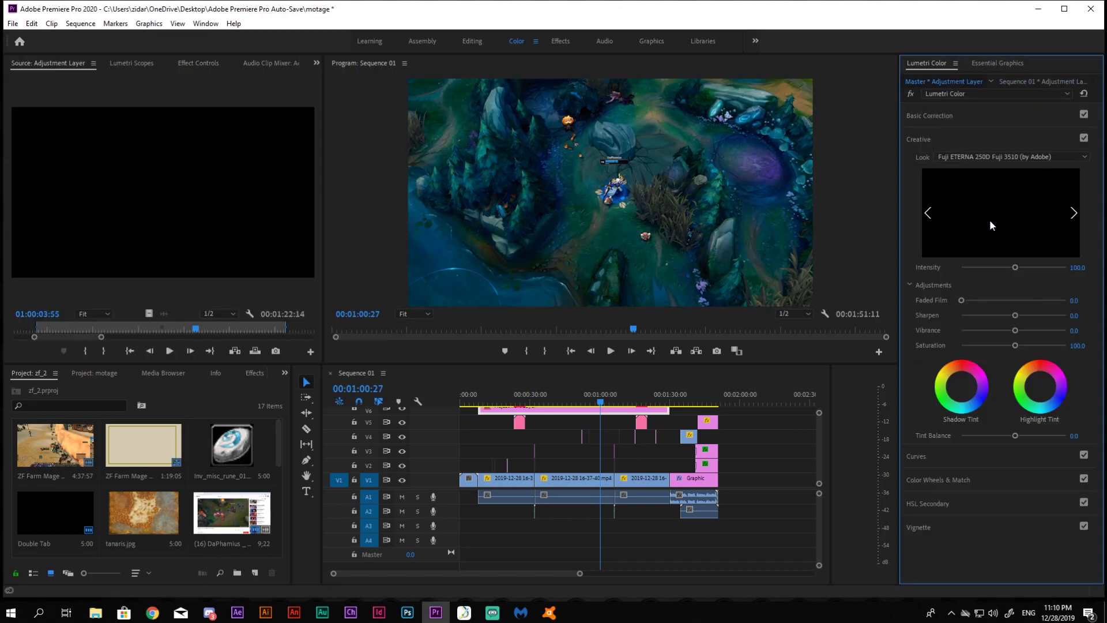
mouse_move(1015, 268)
left_mouse_down()
mouse_move(989, 275)
mouse_move(1002, 268)
left_mouse_up()
left_click_drag(1015, 311, 976, 307)
left_click_drag(601, 404, 484, 436)
left_click(613, 410)
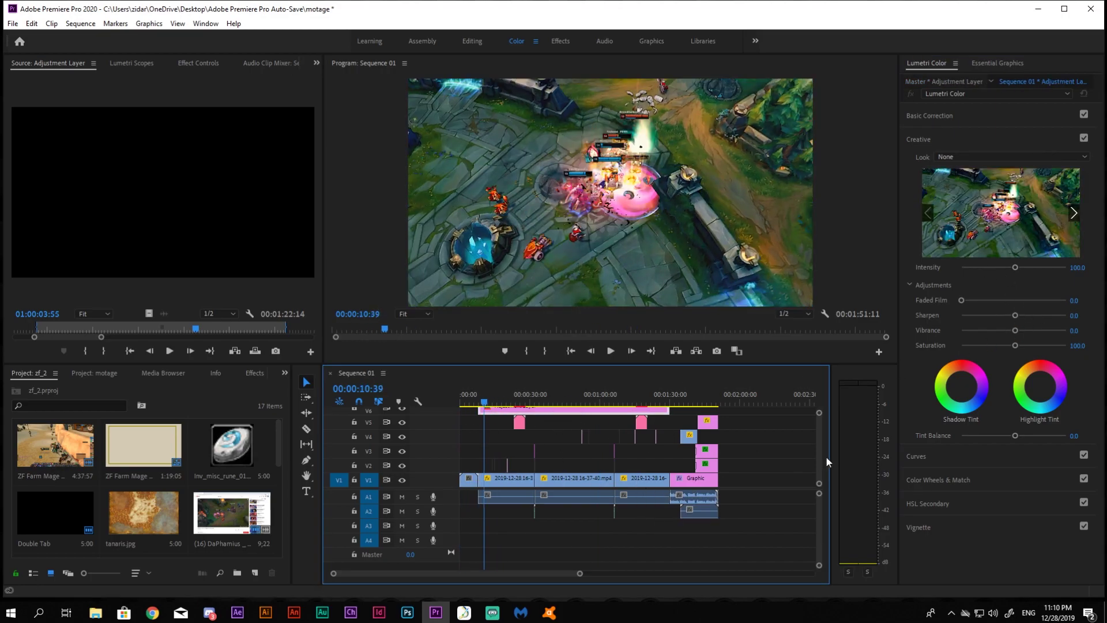
Try several Lumetri looks on the V6 adjustment layer, including CineSpace2383sRGB6bit and Kodak 5205 Fuji 3510
left_click_drag(820, 459, 819, 450)
left_click(968, 157)
left_click(984, 208)
left_click(978, 157)
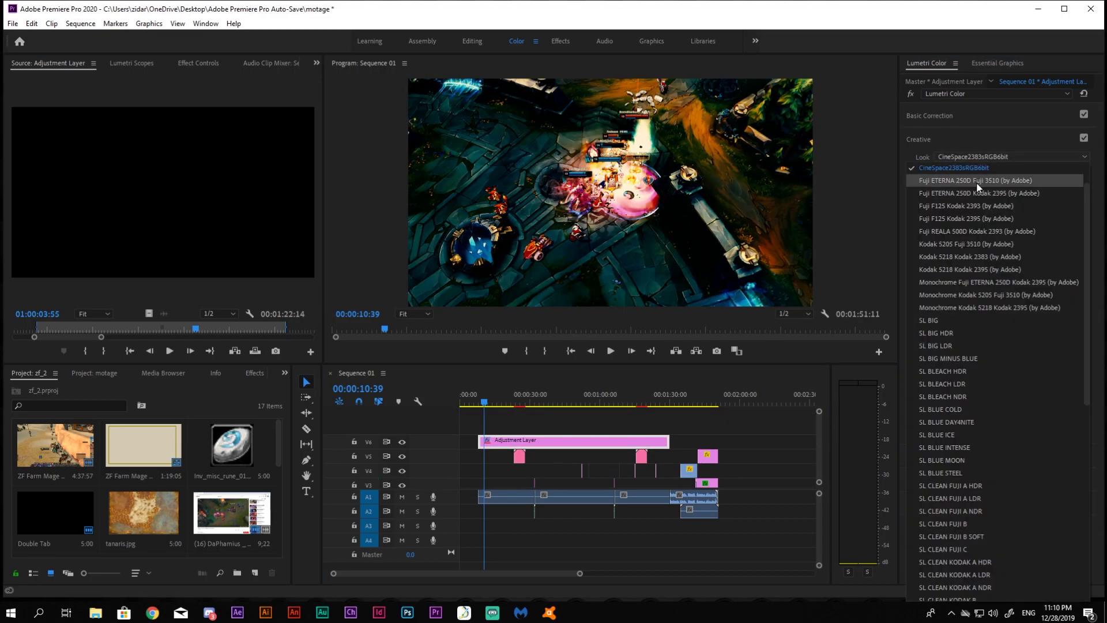
left_click(978, 182)
left_click(988, 157)
left_click(1001, 182)
left_click(989, 158)
left_click(992, 219)
left_click(993, 158)
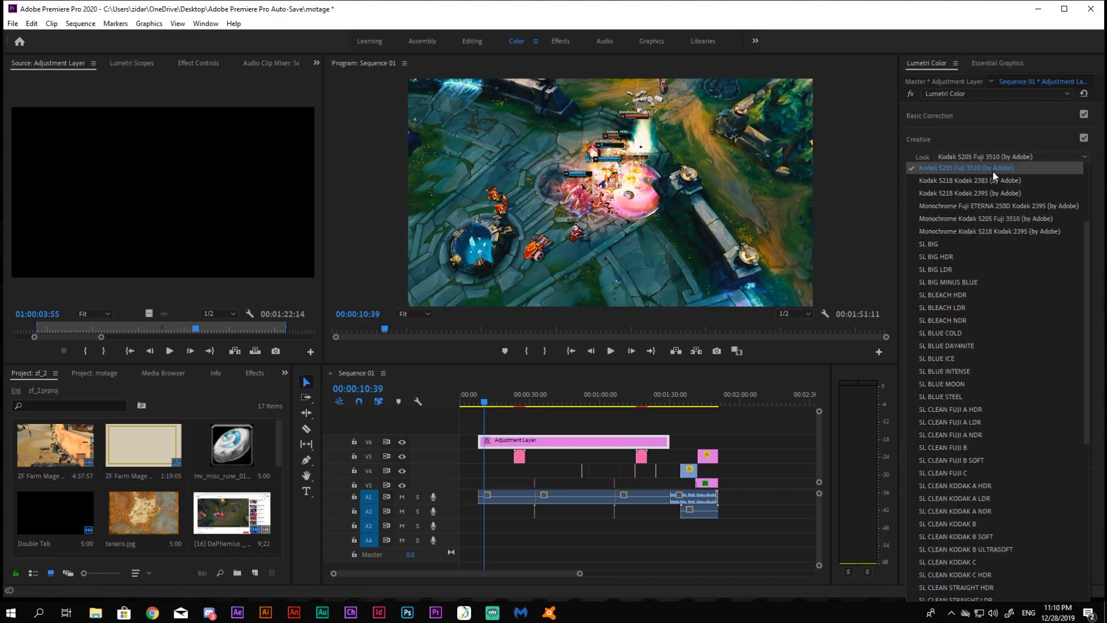
left_click(984, 180)
left_click(983, 158)
left_click(987, 271)
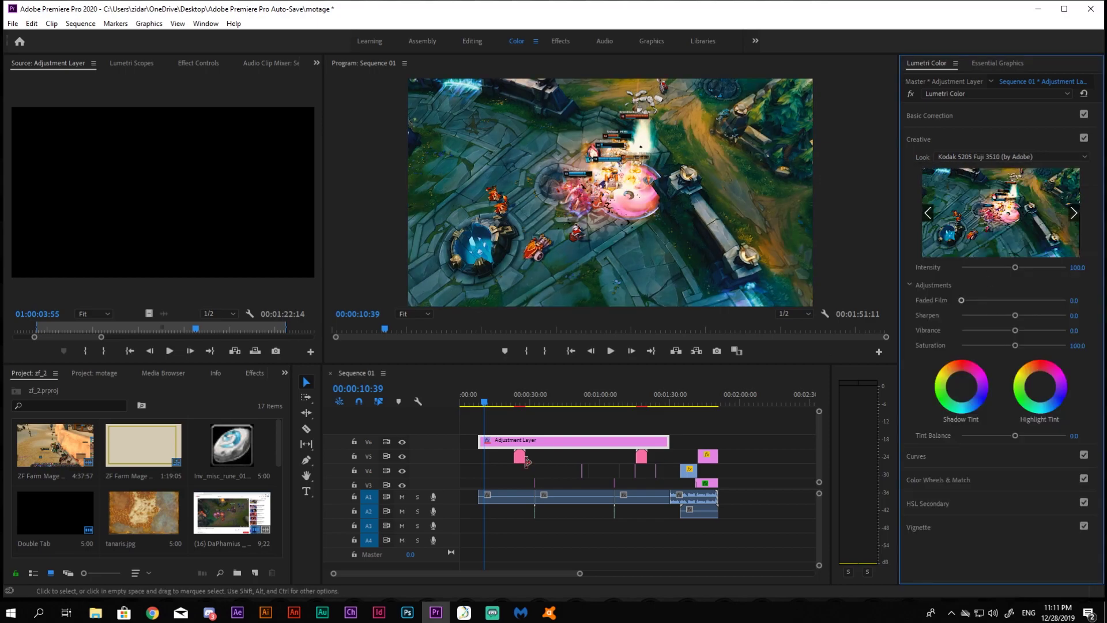
Return the adjustment layer's look to None, with intensity about 84.6 and sharpen about 58.2
left_click(981, 157)
left_click(958, 158)
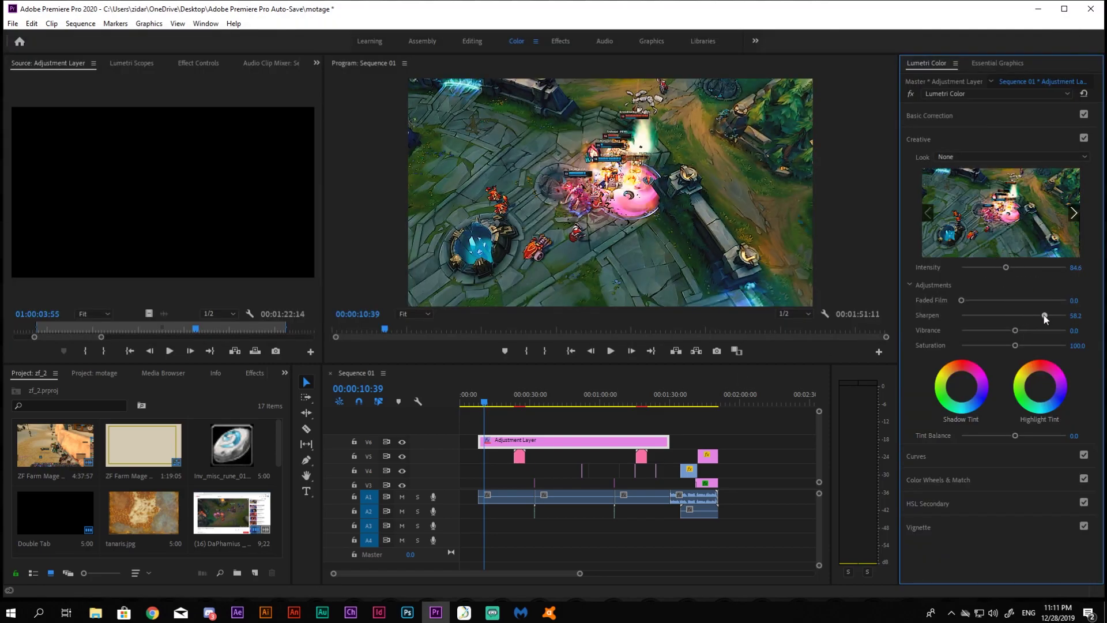
left_click(532, 564)
Go to the start of the first gameplay clip and slightly raise the adjustment layer's vibrance and tint balance
left_click_drag(510, 481, 470, 485)
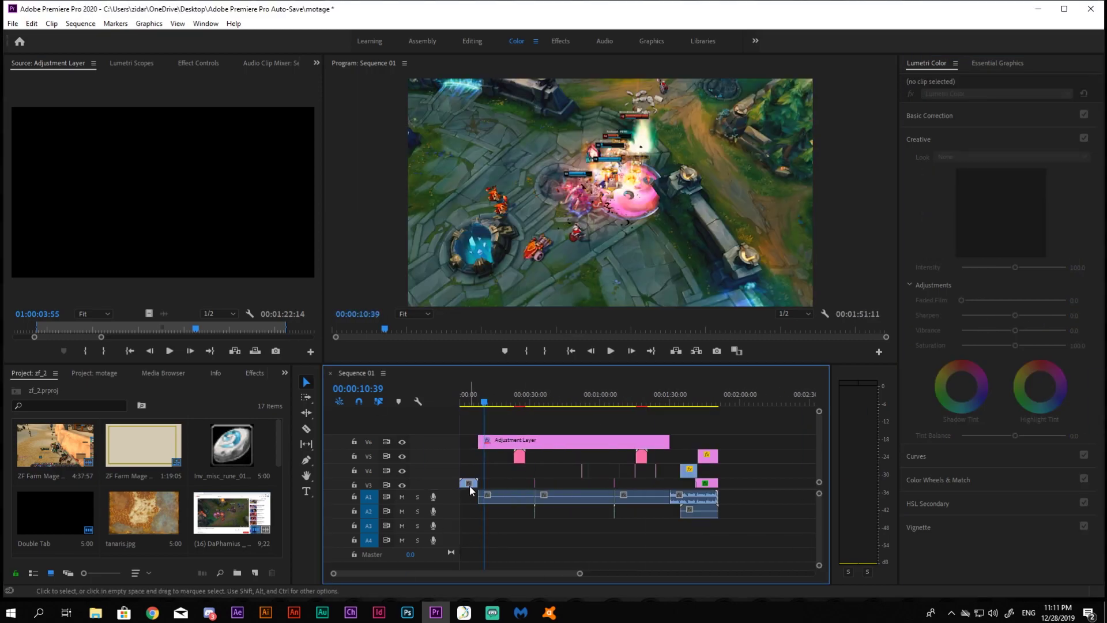
left_click(476, 402)
scroll(375, 417, "down", 2)
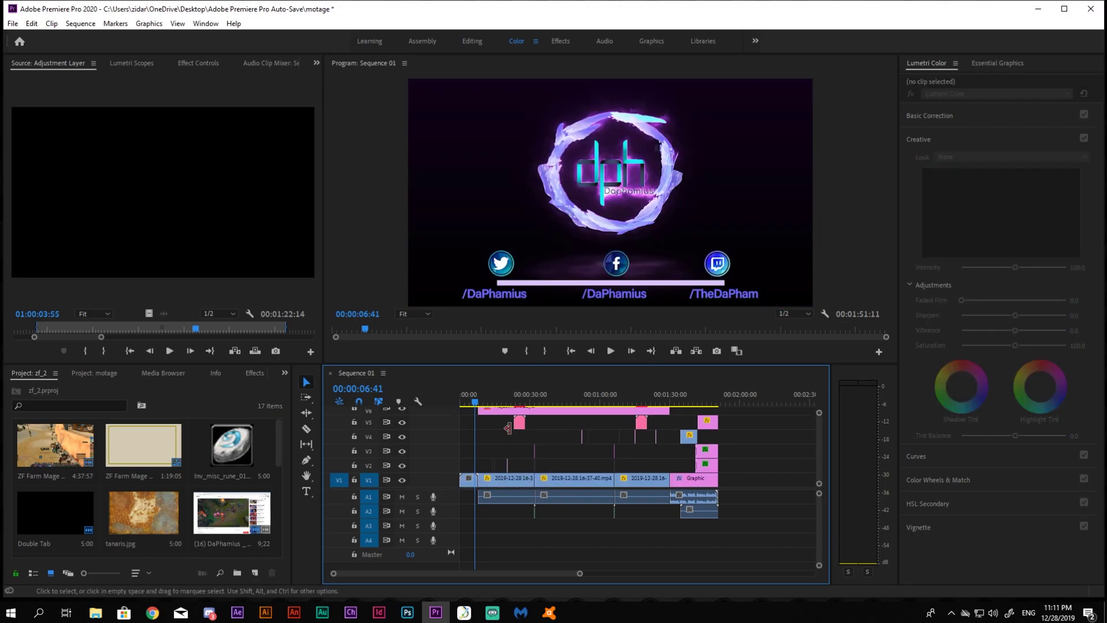
key("Down")
left_click_drag(1014, 330, 1021, 346)
mouse_move(1016, 436)
left_mouse_down()
mouse_move(1046, 436)
mouse_move(924, 421)
mouse_move(985, 440)
mouse_move(1025, 436)
left_mouse_up()
Set the adjustment layer's HSL Secondary denoise to about 39.6 and check the grade further into the first clip
left_click(956, 220)
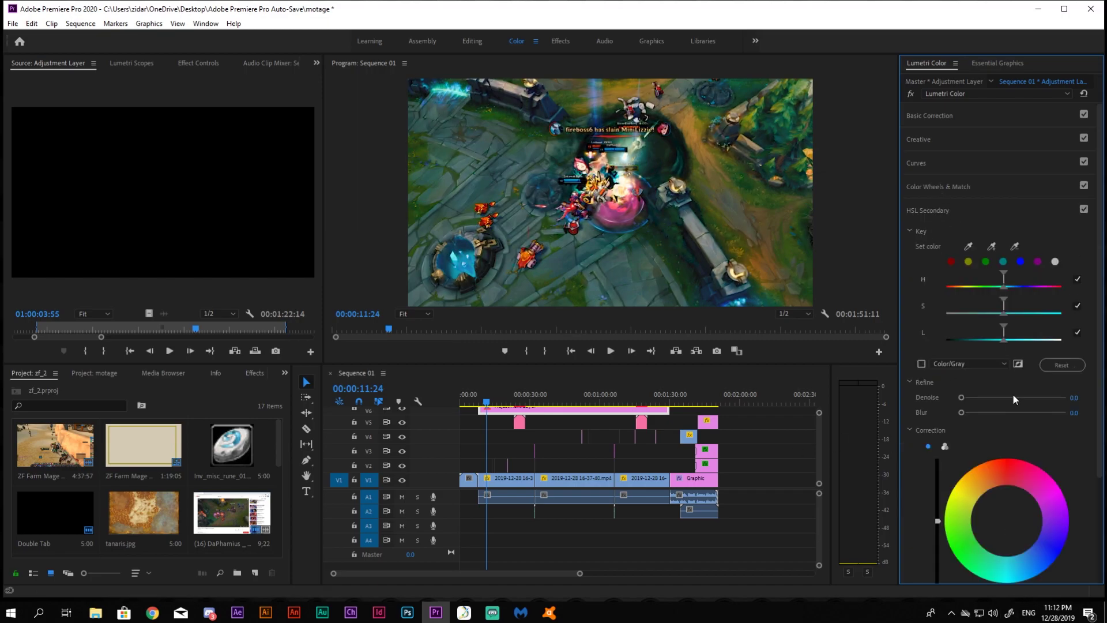
left_click(1013, 398)
left_click_drag(1013, 398, 1004, 397)
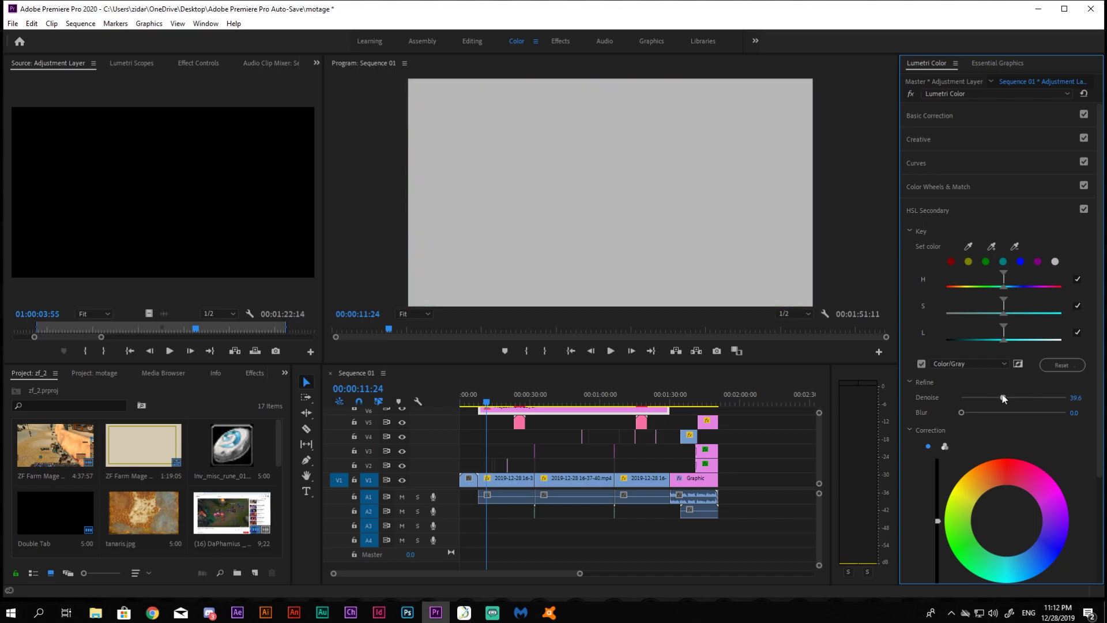
left_click_drag(487, 402, 512, 406)
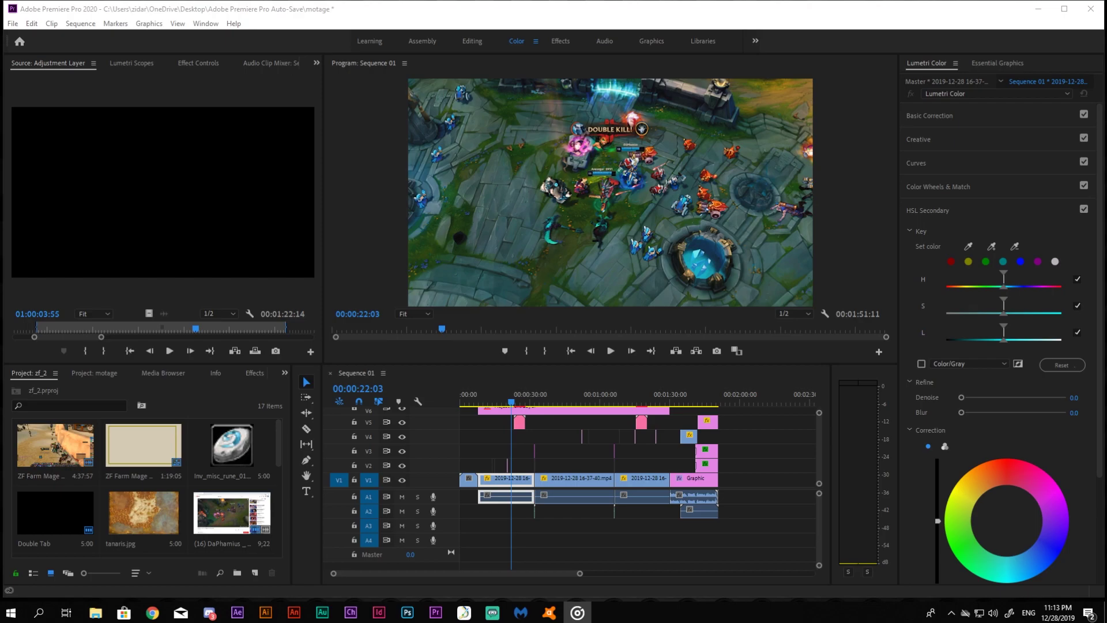
Bring an external audio file onto A3 of Sequence 01 and delete its excess part
left_click_drag(1106, 554, 447, 526)
left_click_drag(474, 574, 503, 574)
left_click(587, 524)
key("Delete")
left_click_drag(545, 397, 534, 397)
Switch to YouTube, like the AP Malphite One Shot guide video and subscribe to its channel
key("alt+Tab")
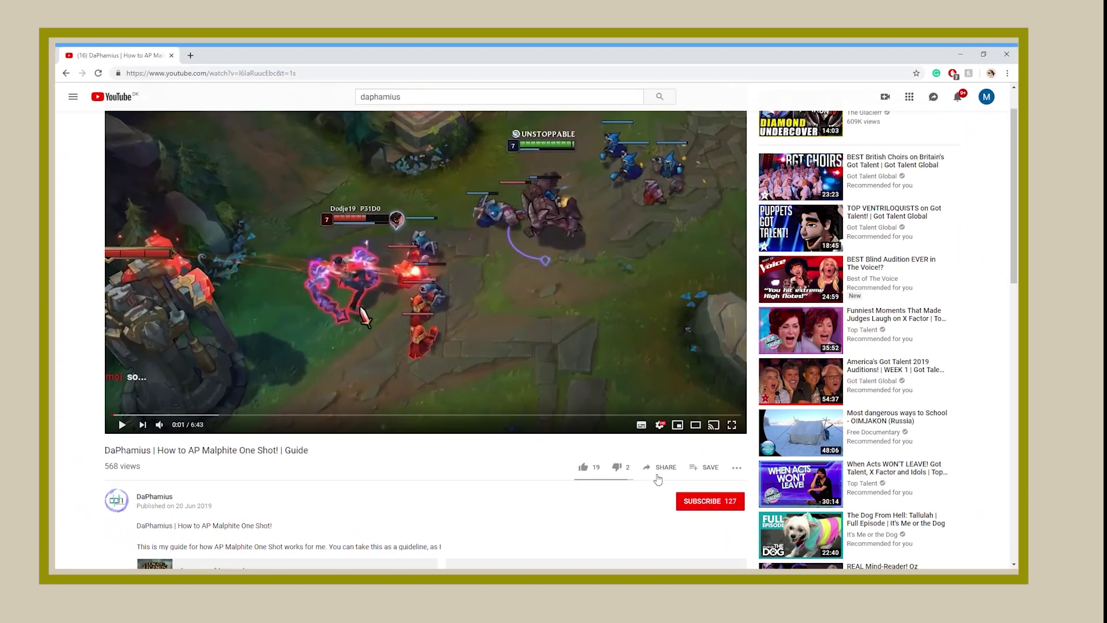
left_click(586, 467)
left_click(702, 506)
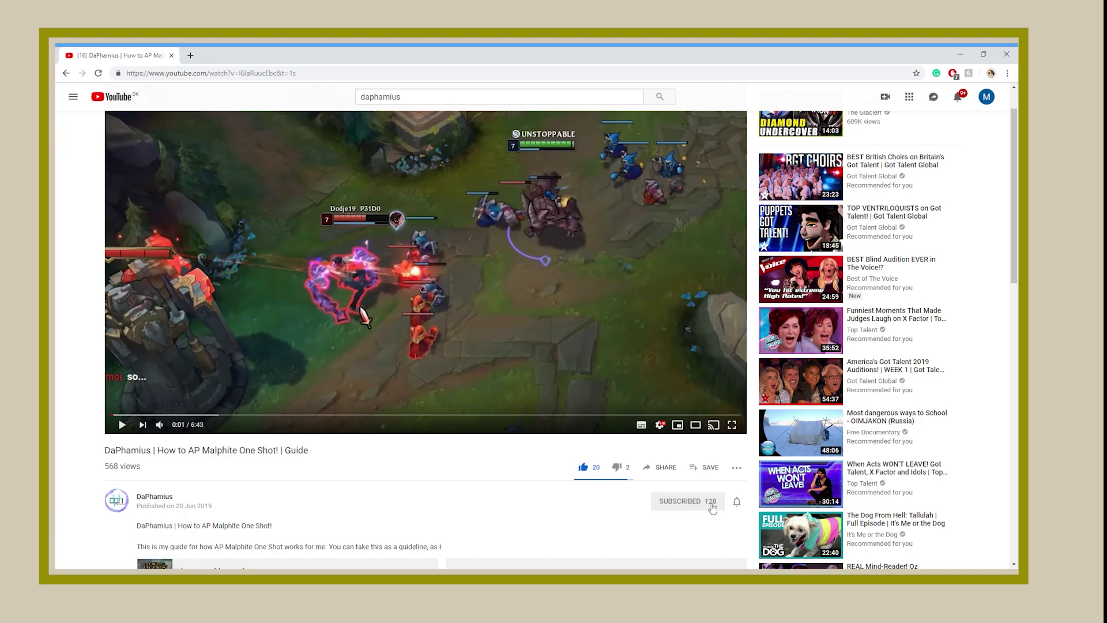